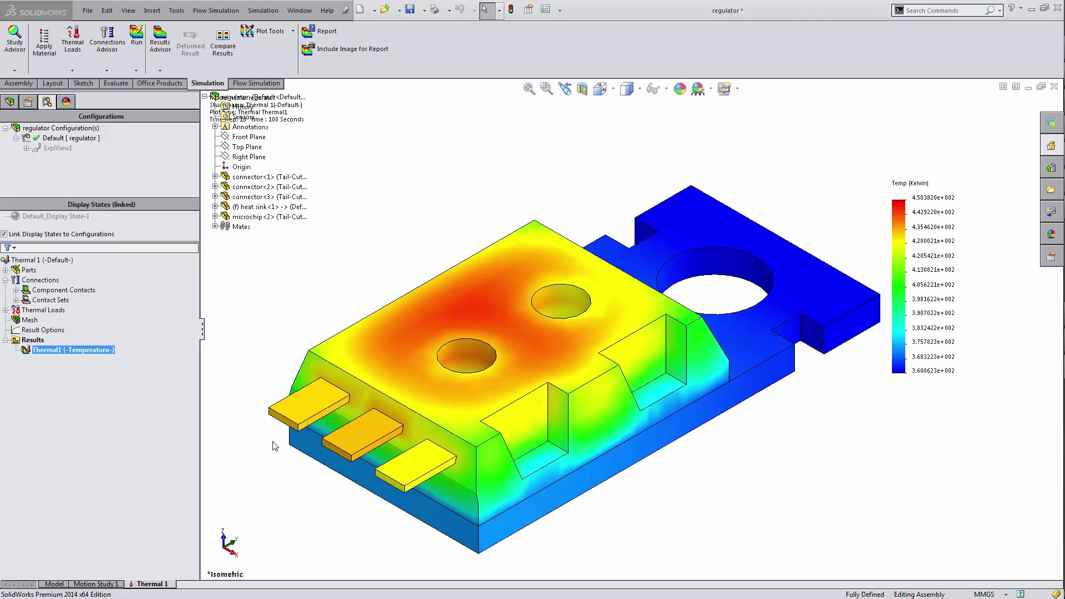
# - Expand Thermal 1's Component Contacts, Contact Sets and Thermal Loads to show Contact Set-1, Temperature-1, Heat Power-1 and both convections
pyautogui.click(186, 310)
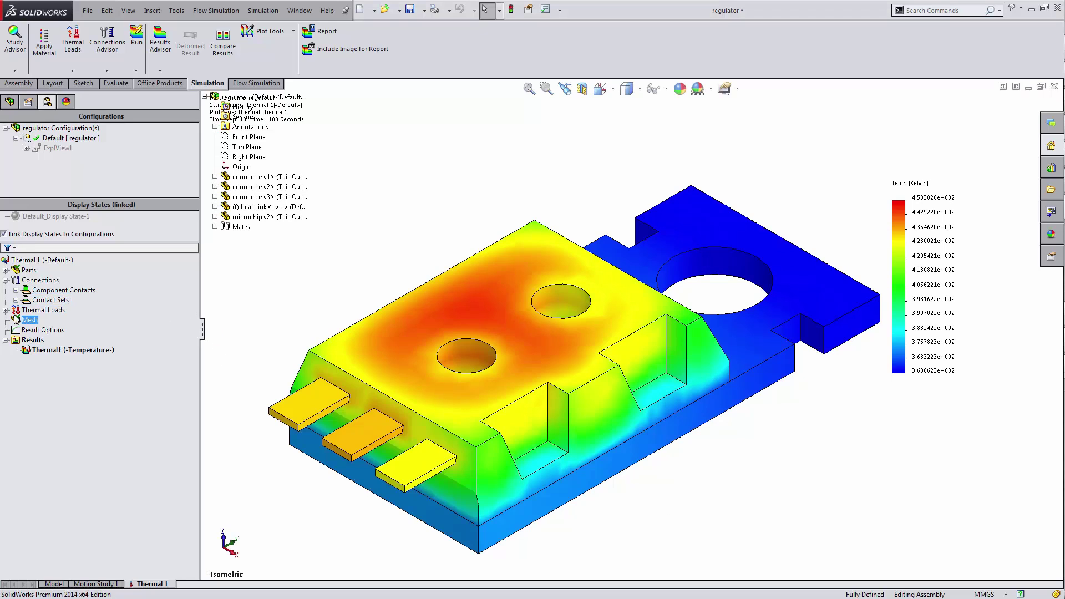
pyautogui.click(55, 290)
pyautogui.click(16, 290)
pyautogui.click(16, 309)
pyautogui.click(16, 309)
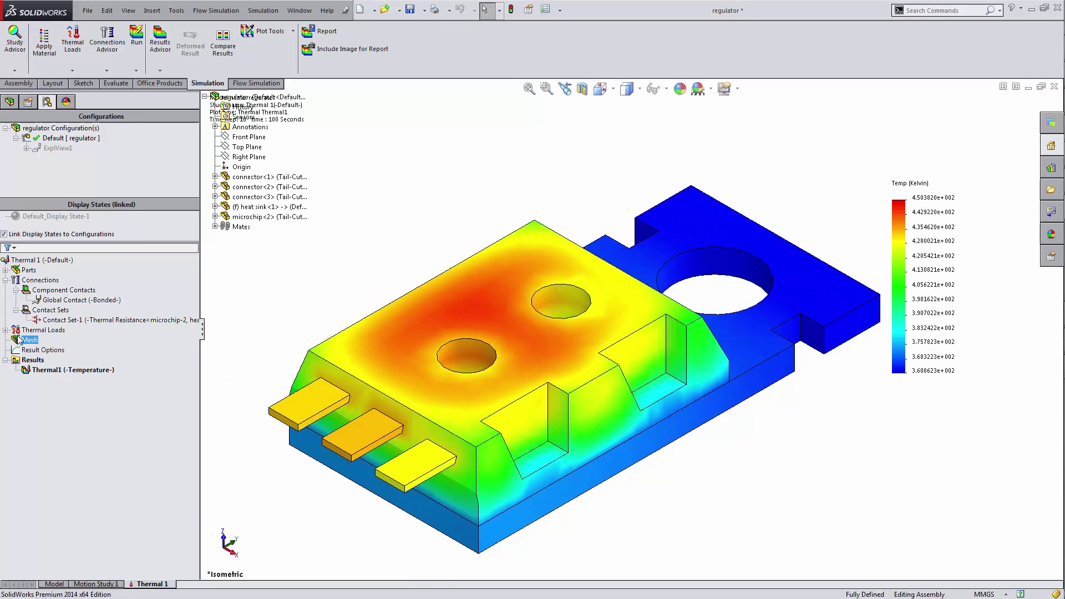
pyautogui.click(5, 329)
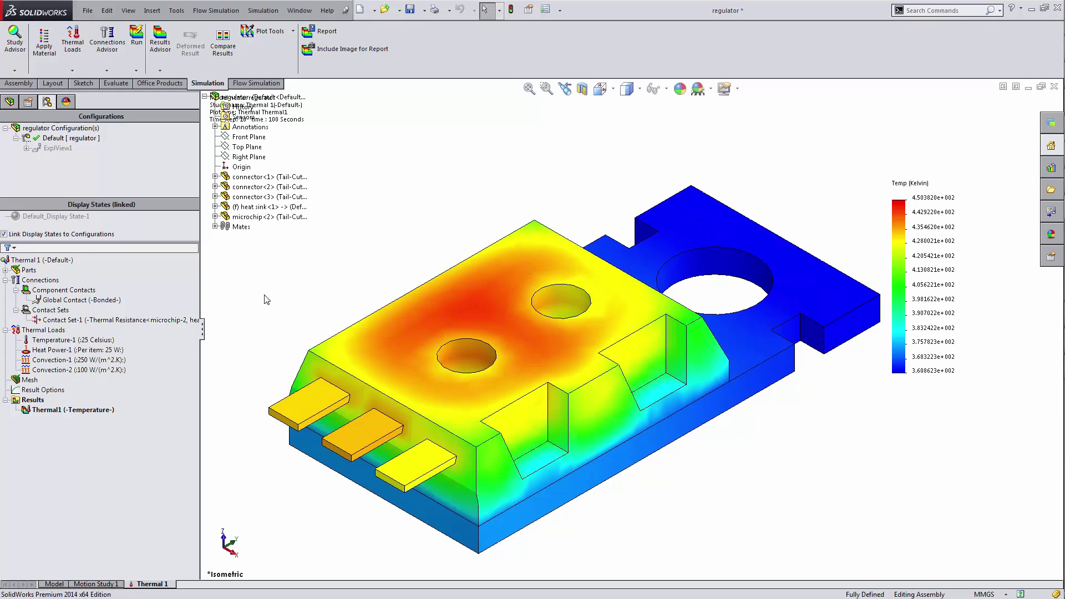
pyautogui.rightClick(26, 259)
pyautogui.click(93, 336)
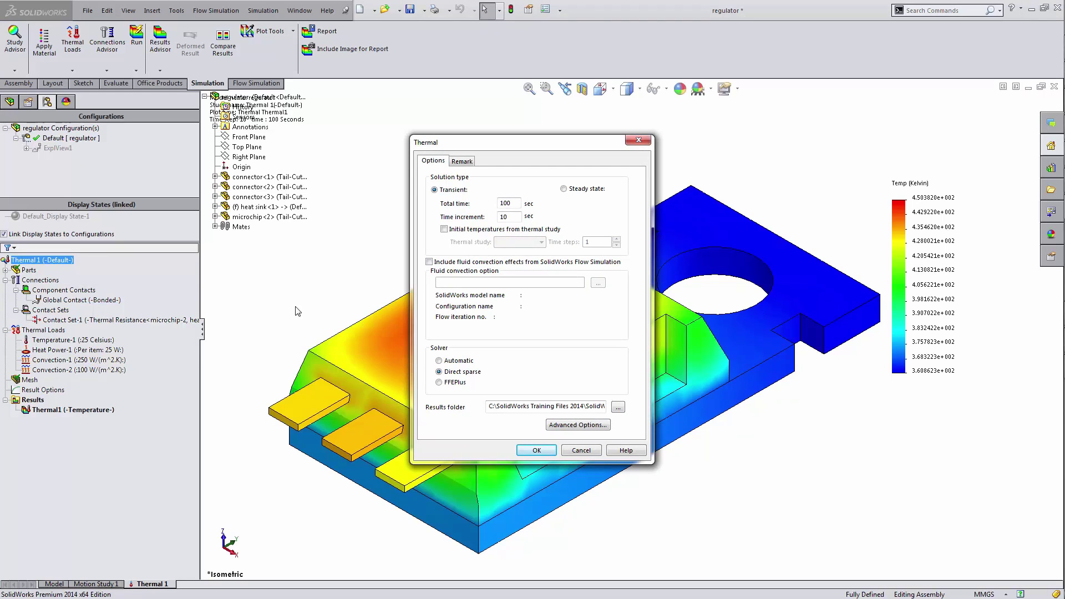
pyautogui.click(526, 450)
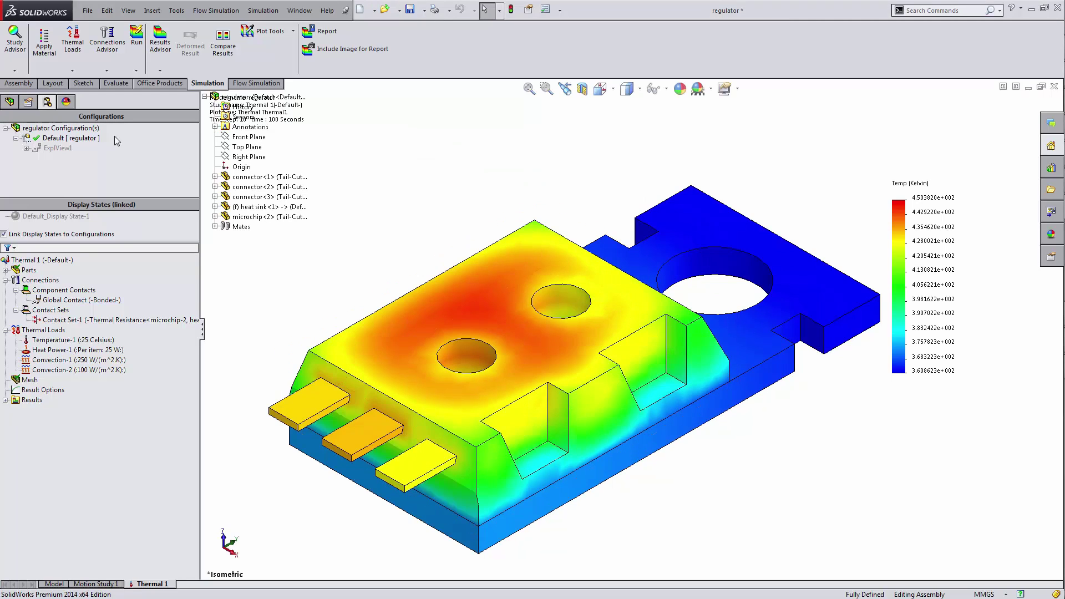
# - Create a new Static study, Static 1
pyautogui.click(13, 71)
pyautogui.click(44, 93)
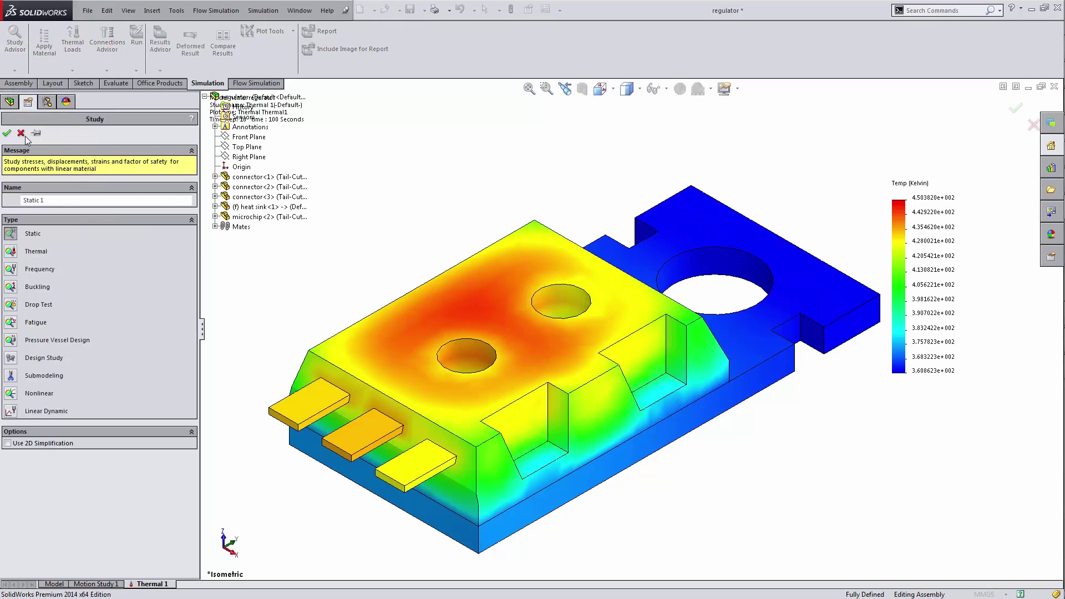
pyautogui.click(7, 134)
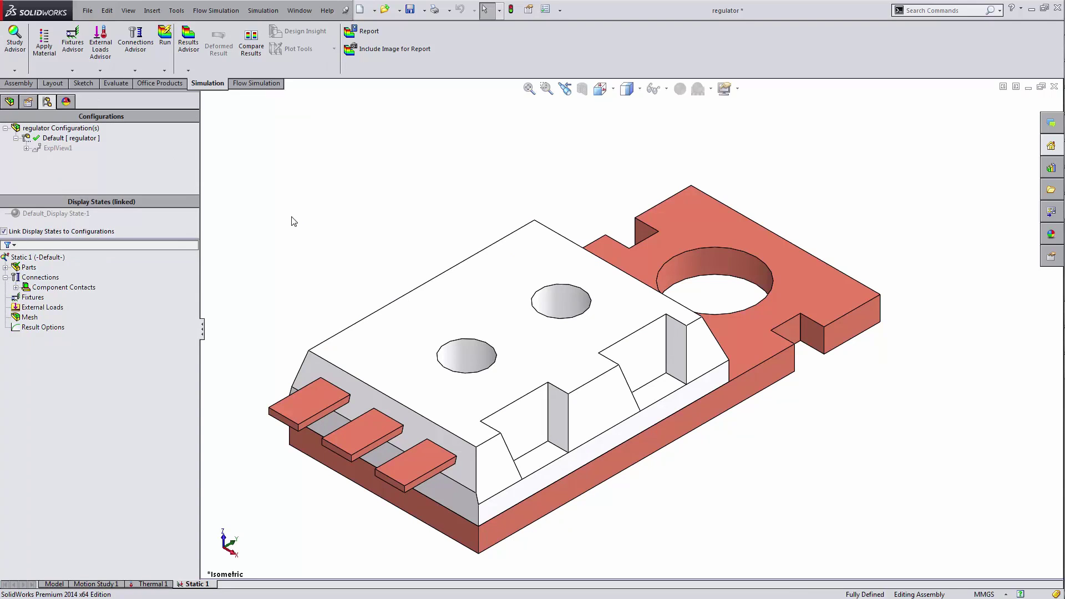
# - Fix the heat sink's bottom face with a Fixed Geometry restraint
pyautogui.rightClick(32, 297)
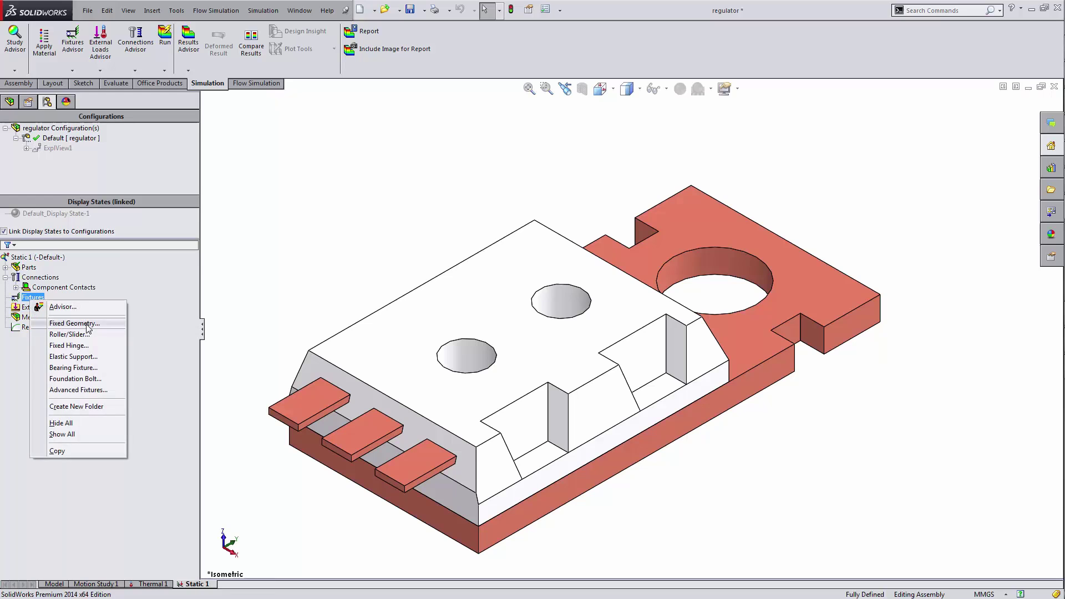
pyautogui.click(87, 329)
pyautogui.moveTo(773, 444); pyautogui.dragTo(693, 353, button='middle')
pyautogui.click(693, 353)
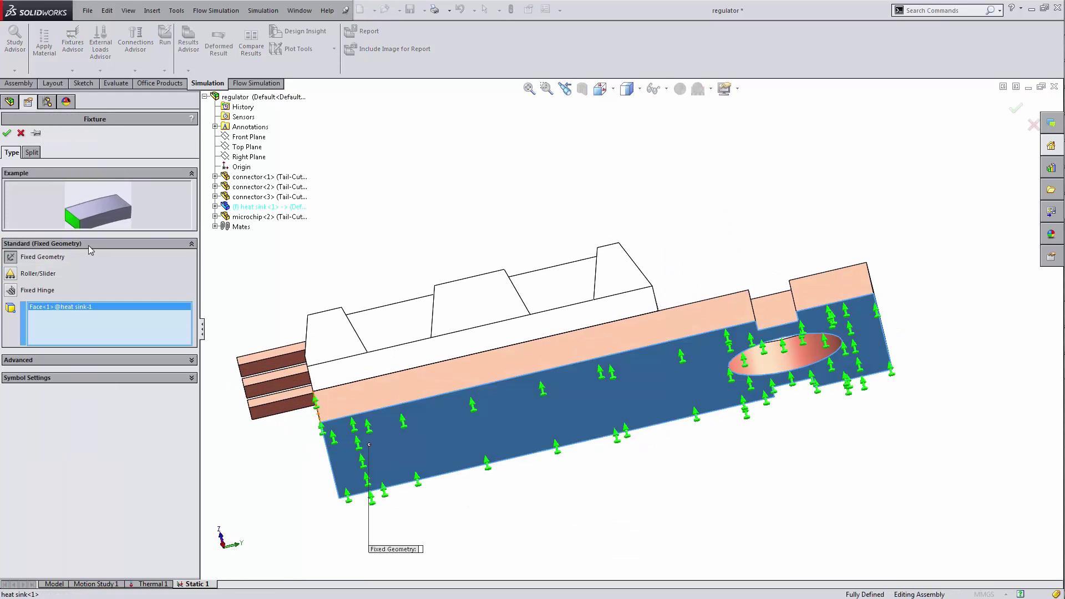
pyautogui.press('Return')
pyautogui.moveTo(416, 235); pyautogui.dragTo(768, 383, button='middle')
pyautogui.click(56, 321)
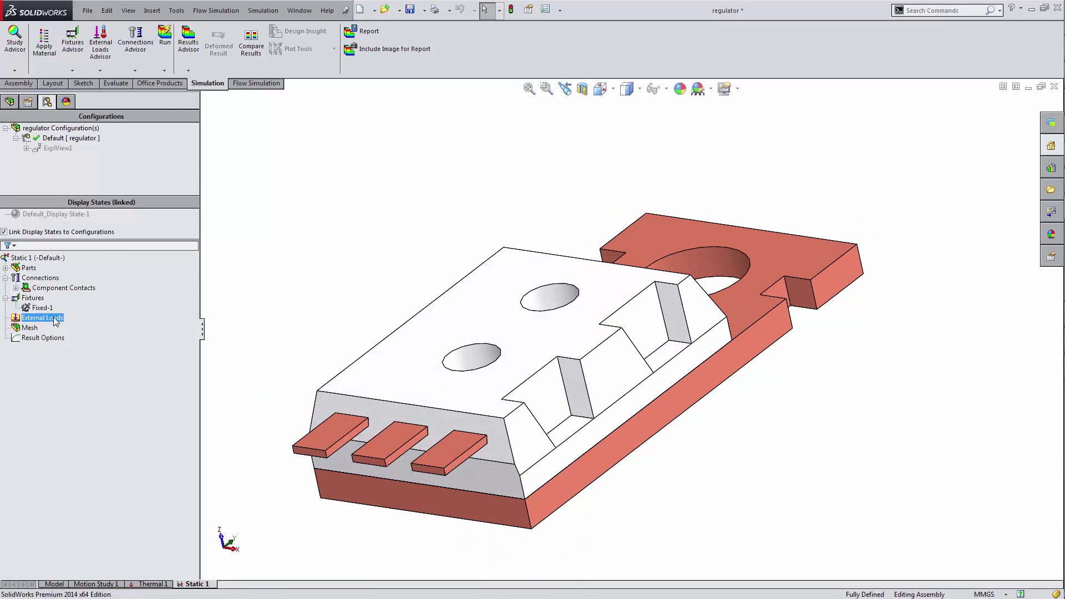
# - In Static 1's Flow/Thermal Effects, use temperatures from Thermal 1 with an increased time step
pyautogui.rightClick(55, 321)
pyautogui.click(38, 257)
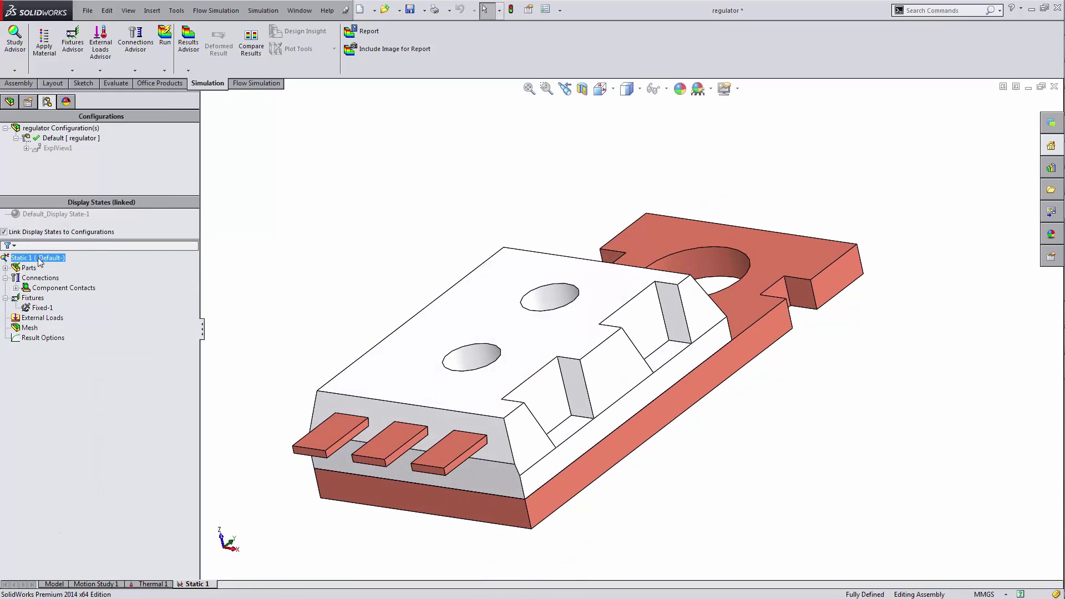
pyautogui.rightClick(39, 257)
pyautogui.click(82, 359)
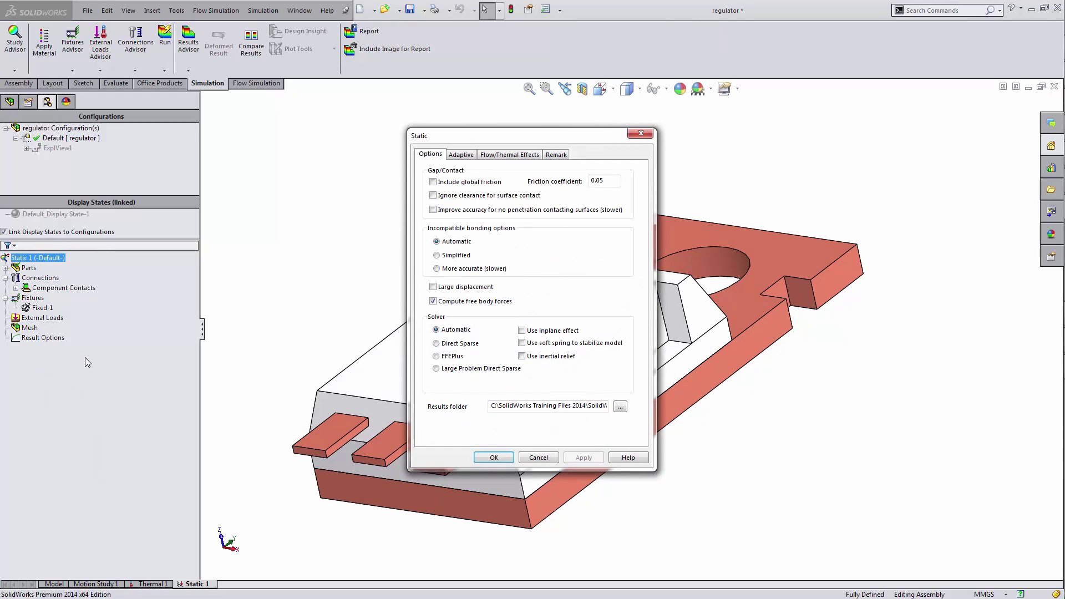
pyautogui.click(513, 157)
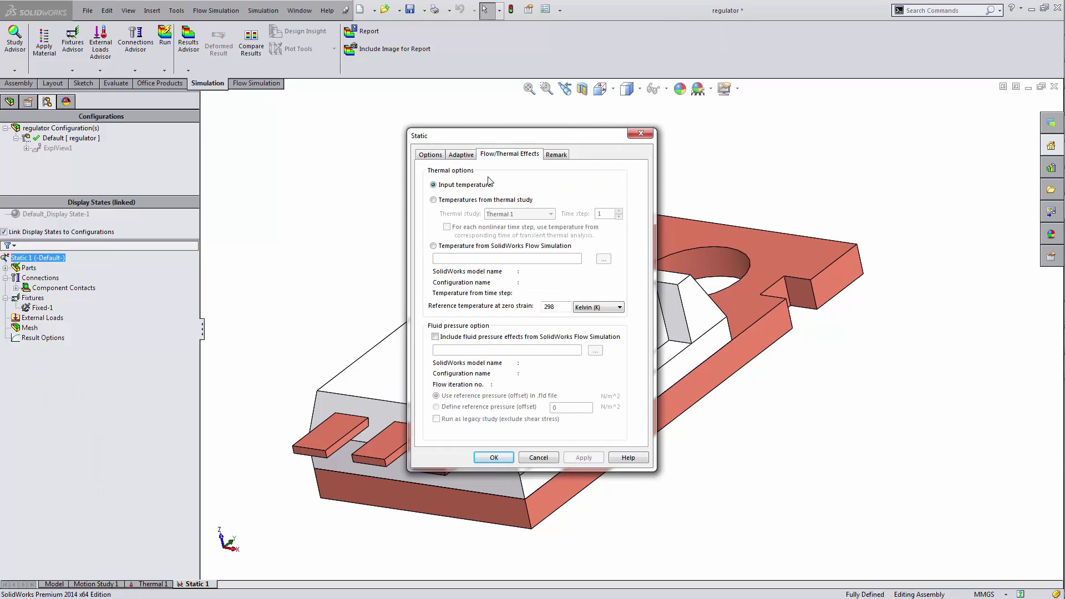
pyautogui.click(475, 202)
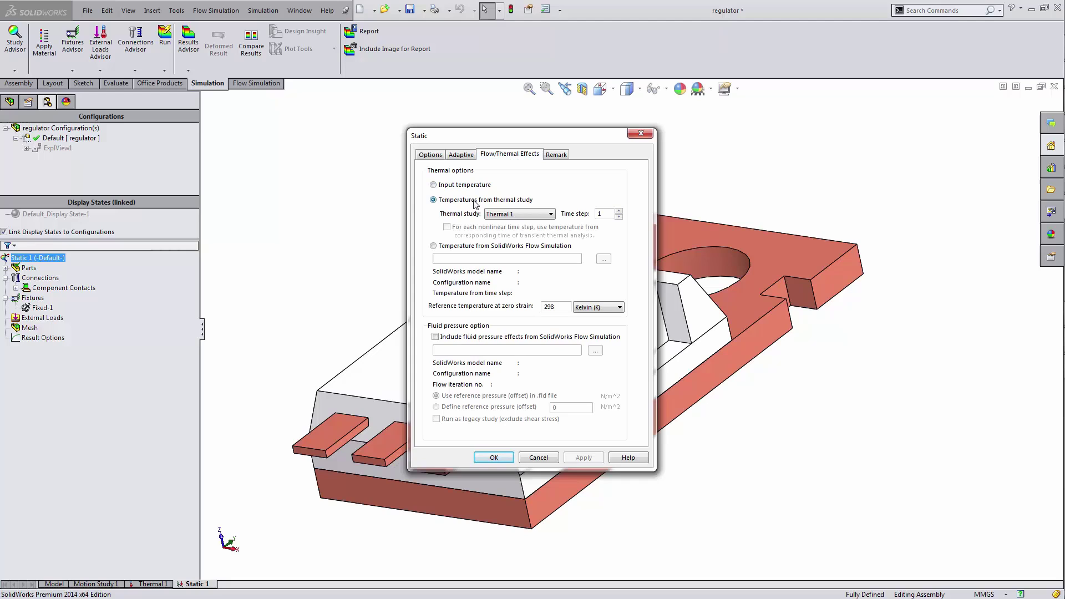
pyautogui.click(618, 211)
pyautogui.click(618, 212)
pyautogui.click(619, 211)
pyautogui.click(491, 458)
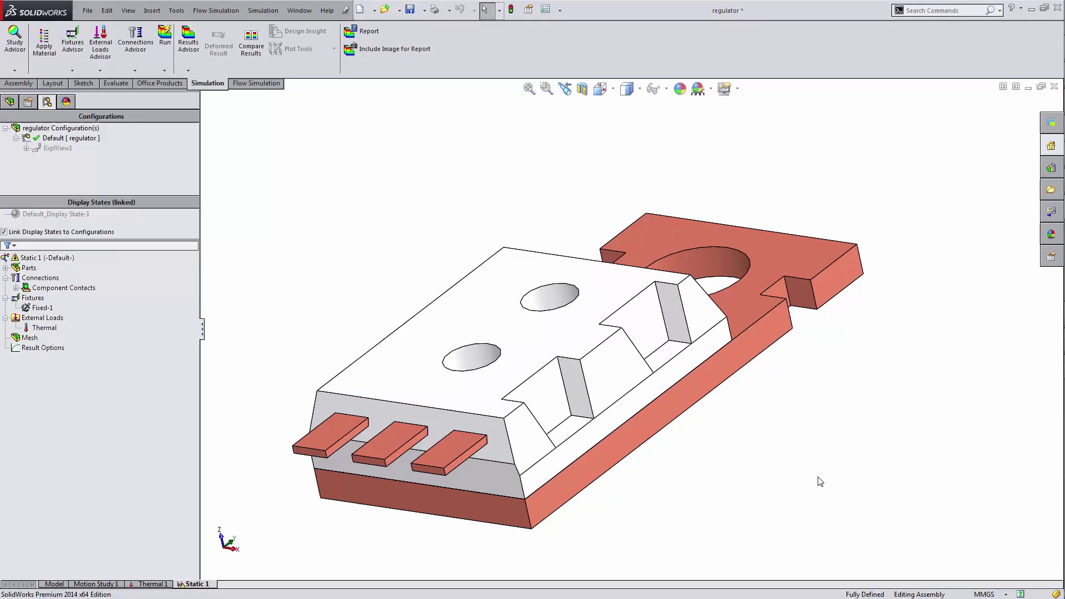
pyautogui.click(146, 319)
pyautogui.click(16, 288)
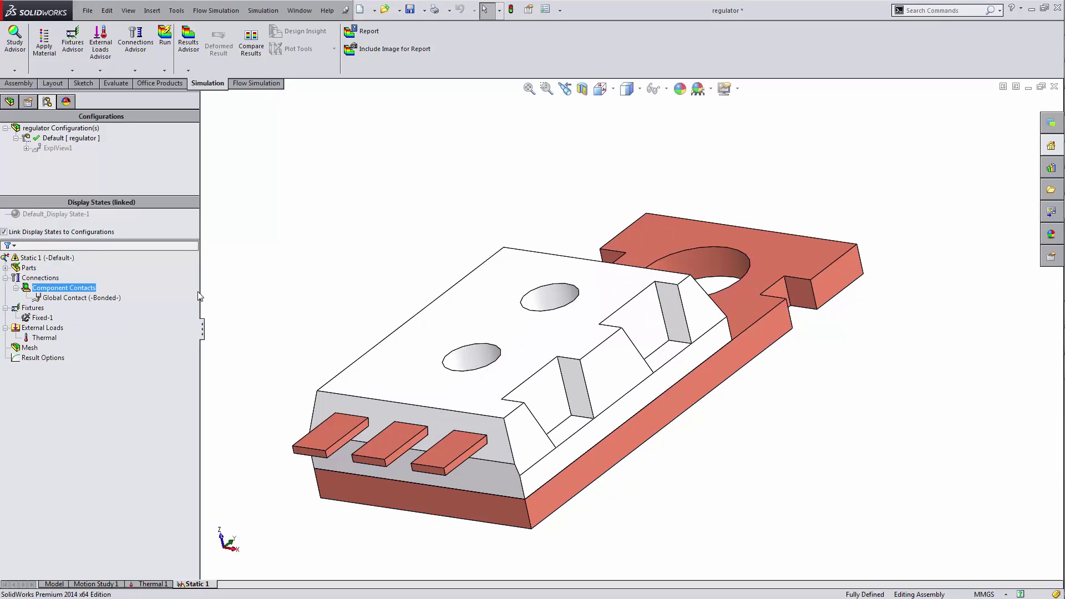
pyautogui.click(48, 258)
pyautogui.rightClick(48, 265)
pyautogui.click(71, 280)
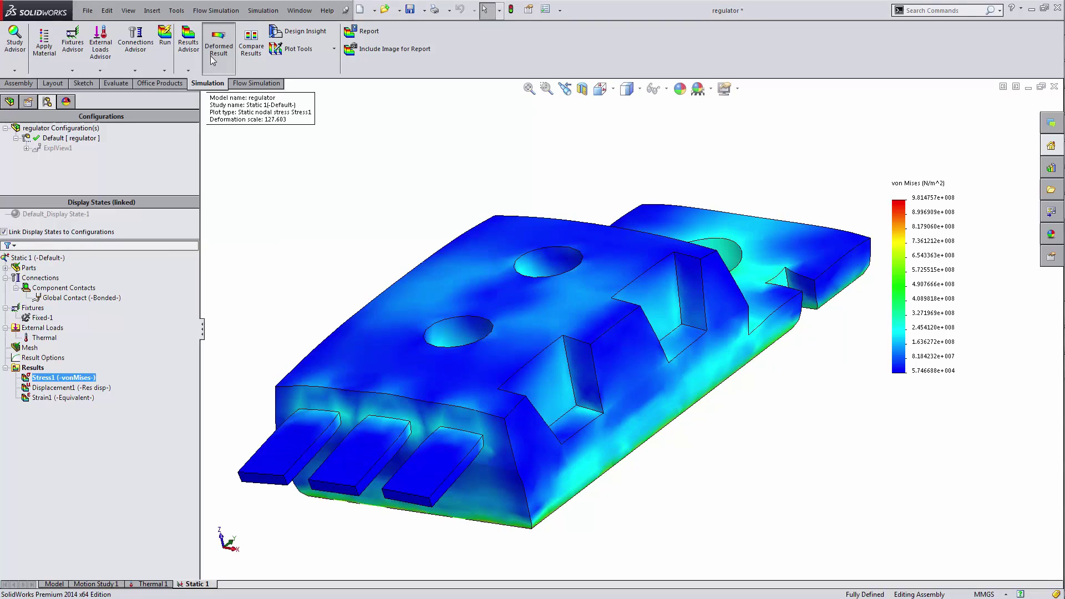
pyautogui.moveTo(327, 197); pyautogui.dragTo(295, 200, button='middle')
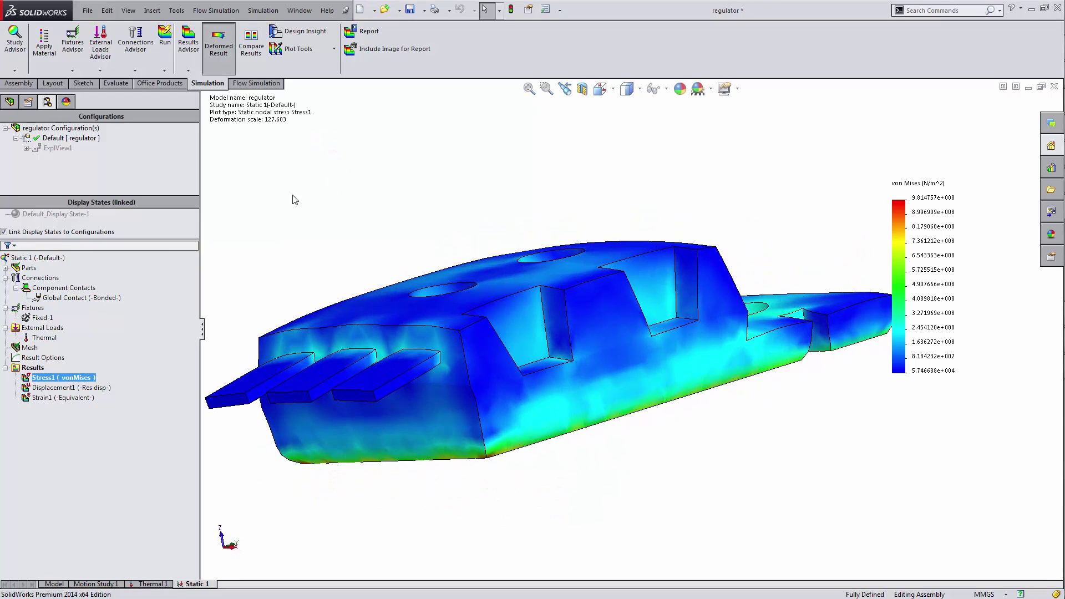
pyautogui.rightClick(71, 380)
pyautogui.click(94, 403)
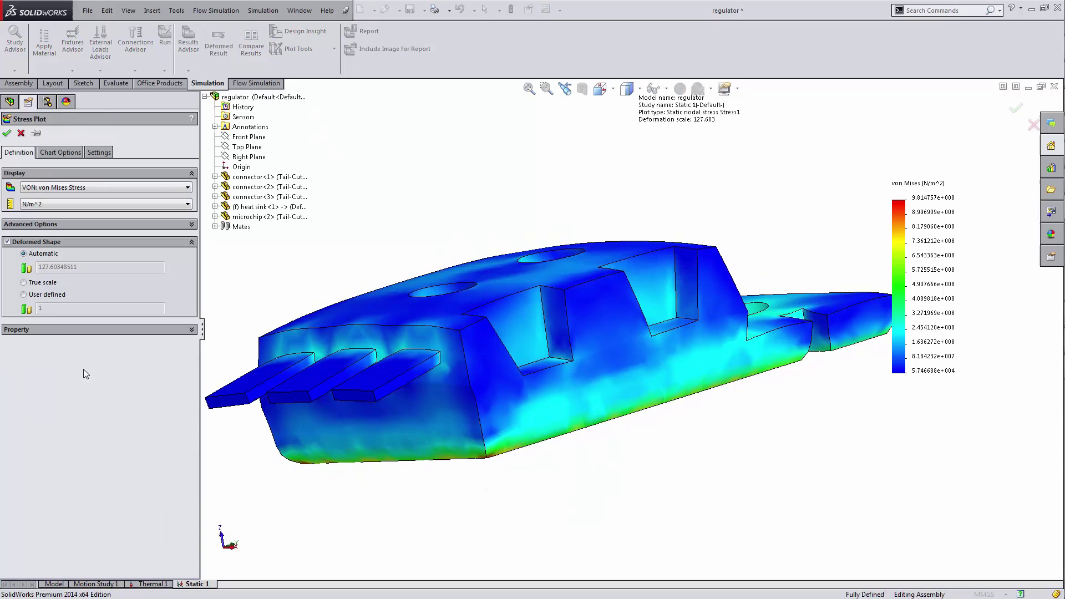
pyautogui.click(38, 284)
pyautogui.click(7, 133)
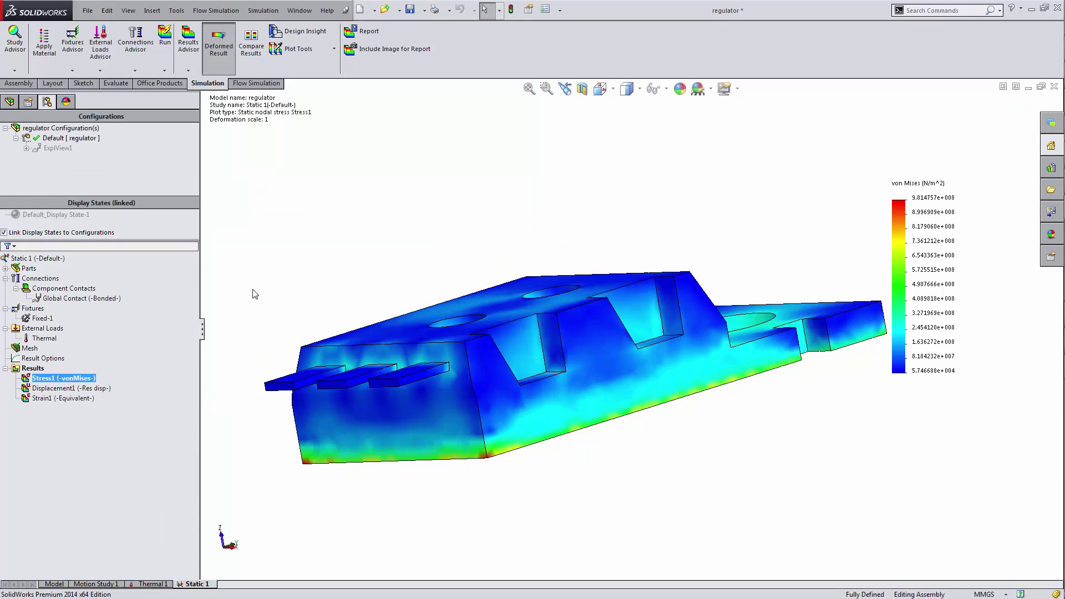
pyautogui.moveTo(338, 265); pyautogui.dragTo(332, 311, button='middle')
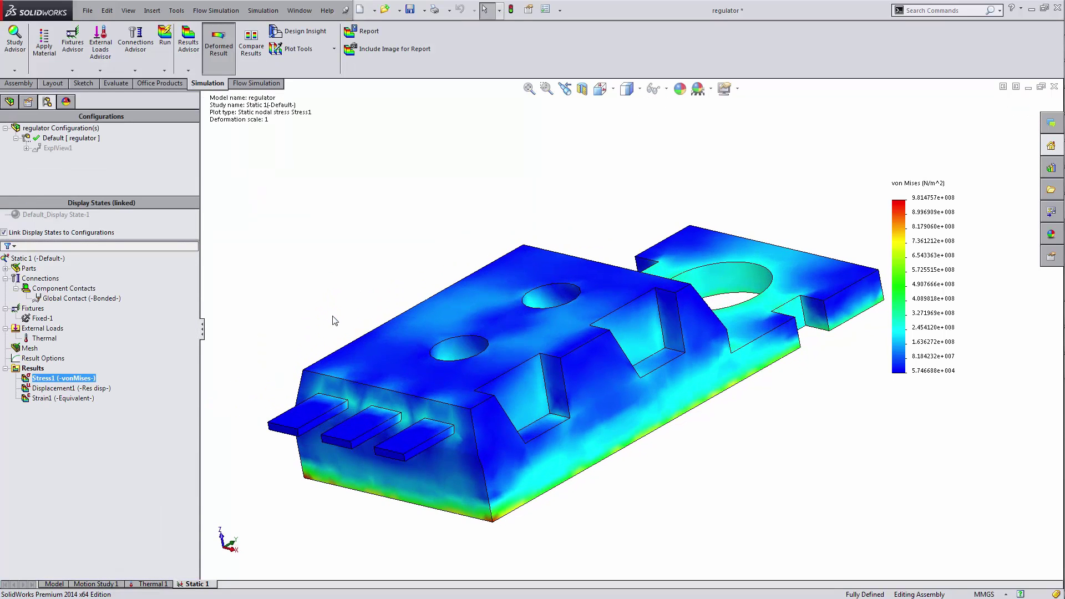
pyautogui.hotkey('ctrl', '7')
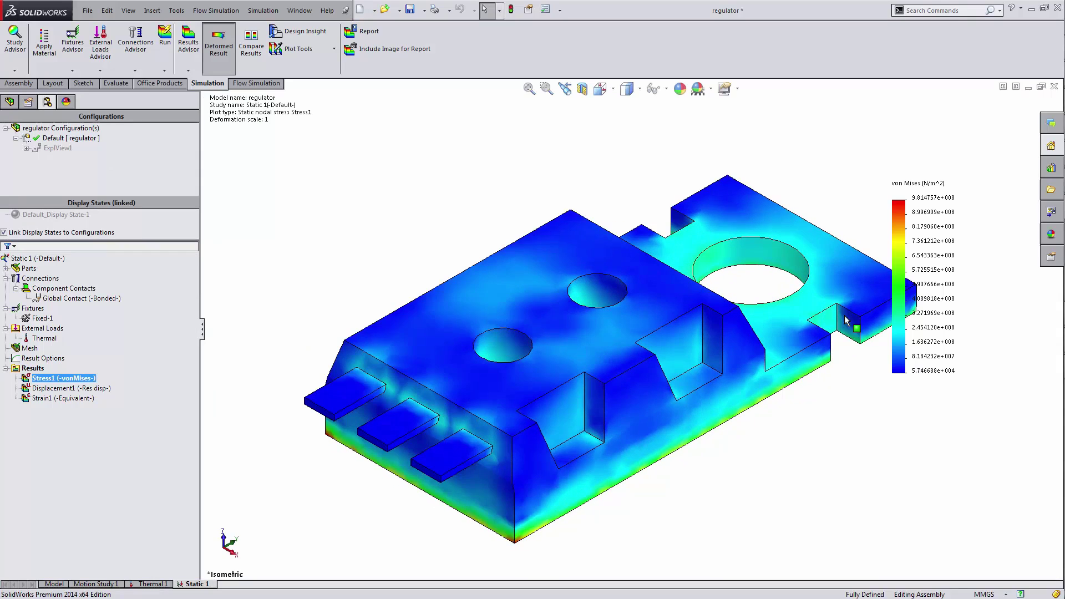
pyautogui.scroll(-2, 876, 317)
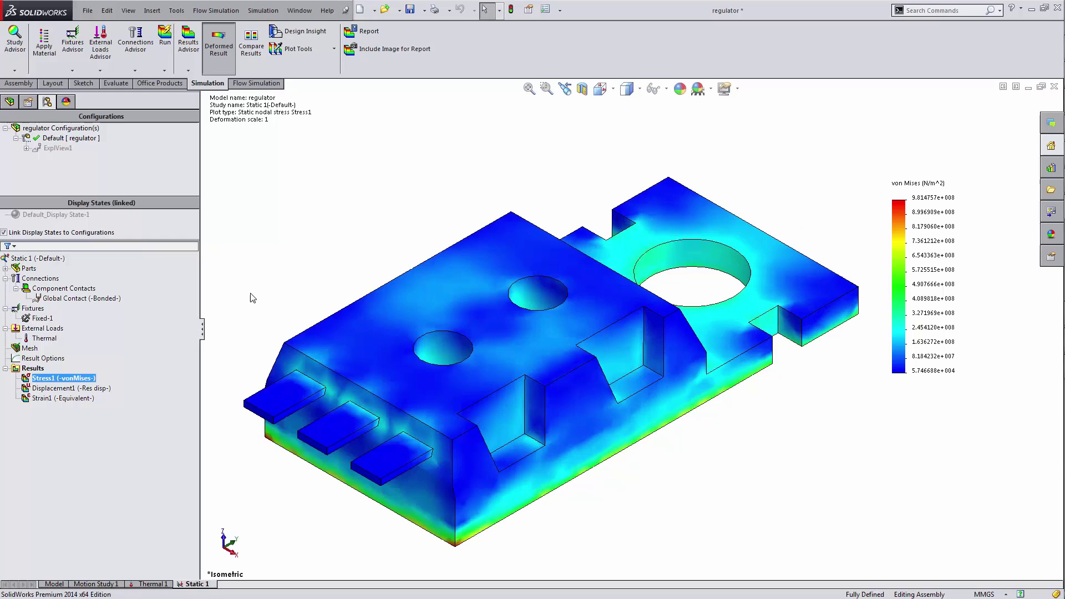
pyautogui.click(45, 369)
# - Create a new Design Study, Design Study 1
pyautogui.click(15, 70)
pyautogui.click(33, 93)
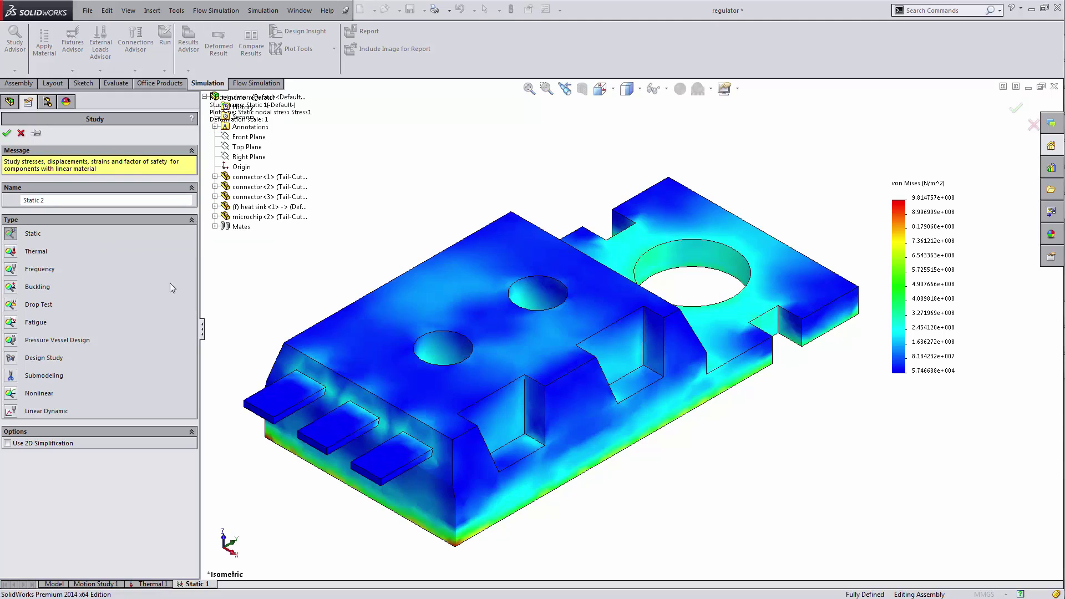
pyautogui.click(85, 358)
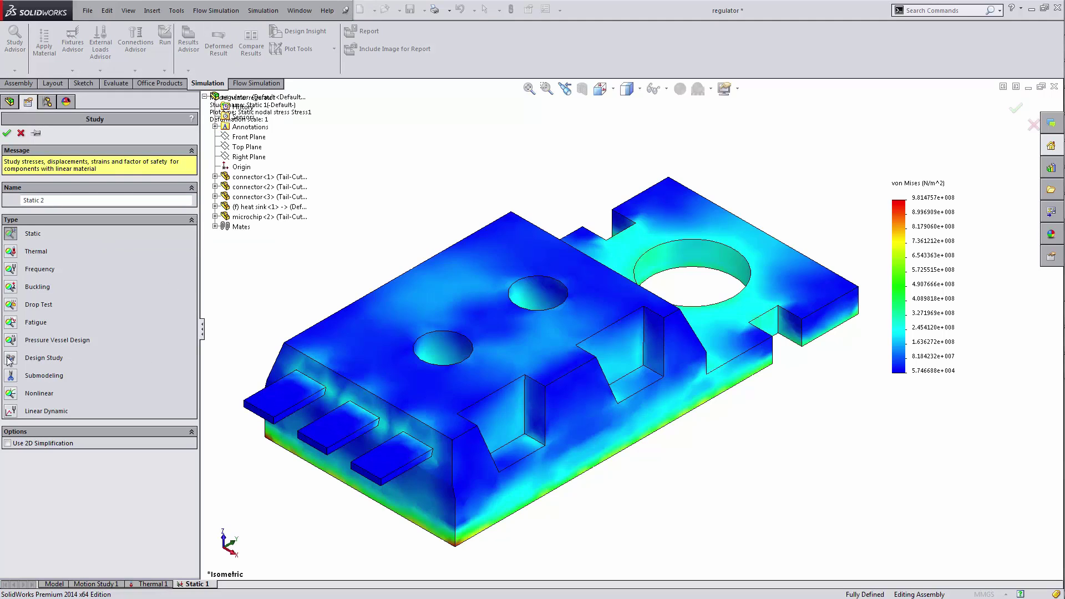
pyautogui.click(7, 132)
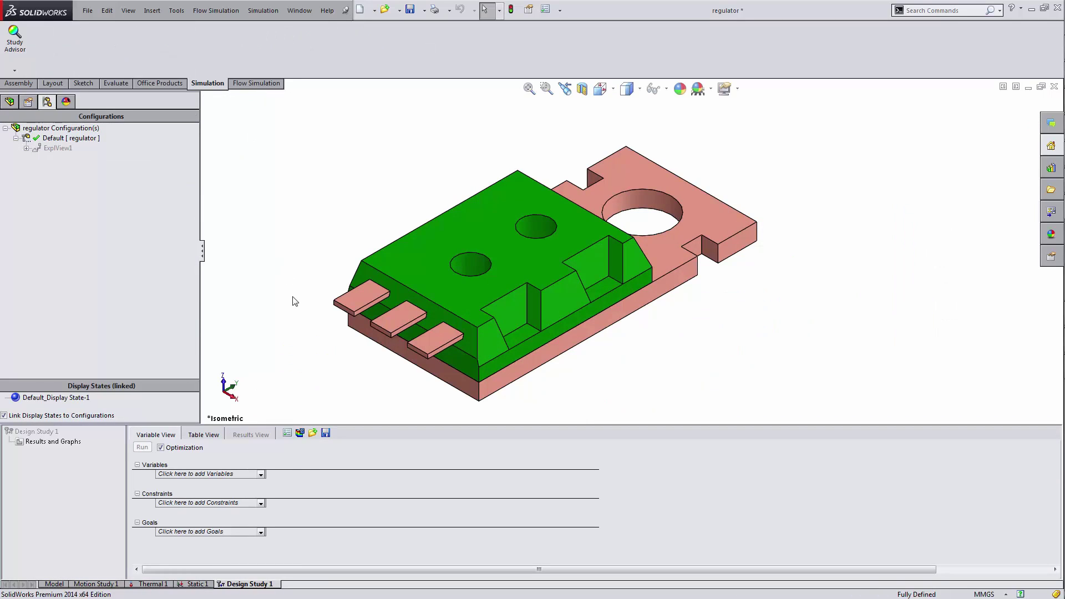
# - Return to the Static 1 study without adding any variables
pyautogui.click(264, 474)
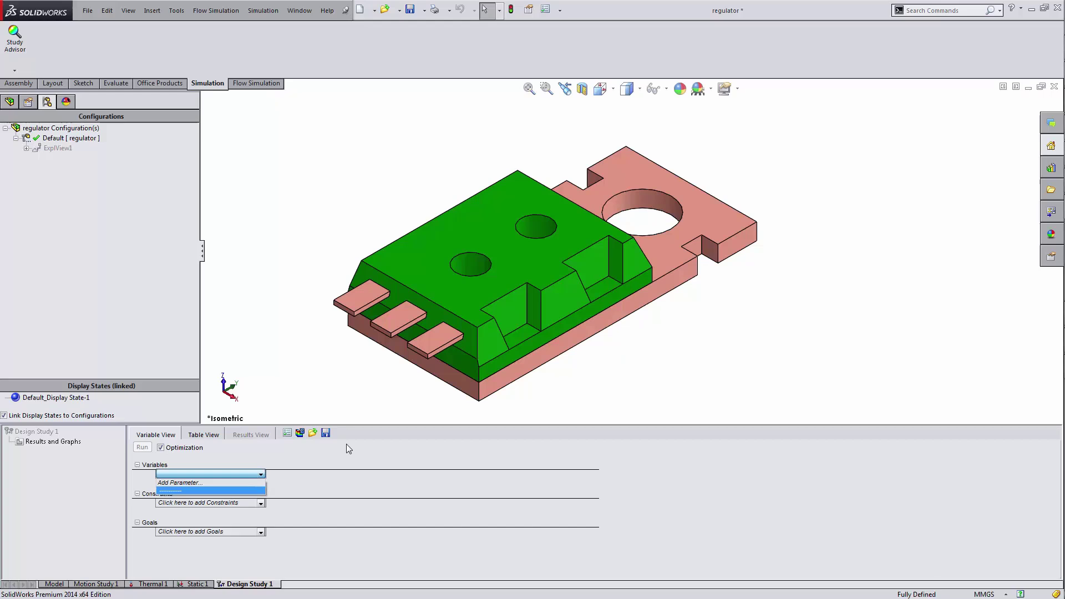
pyautogui.click(318, 390)
pyautogui.click(183, 587)
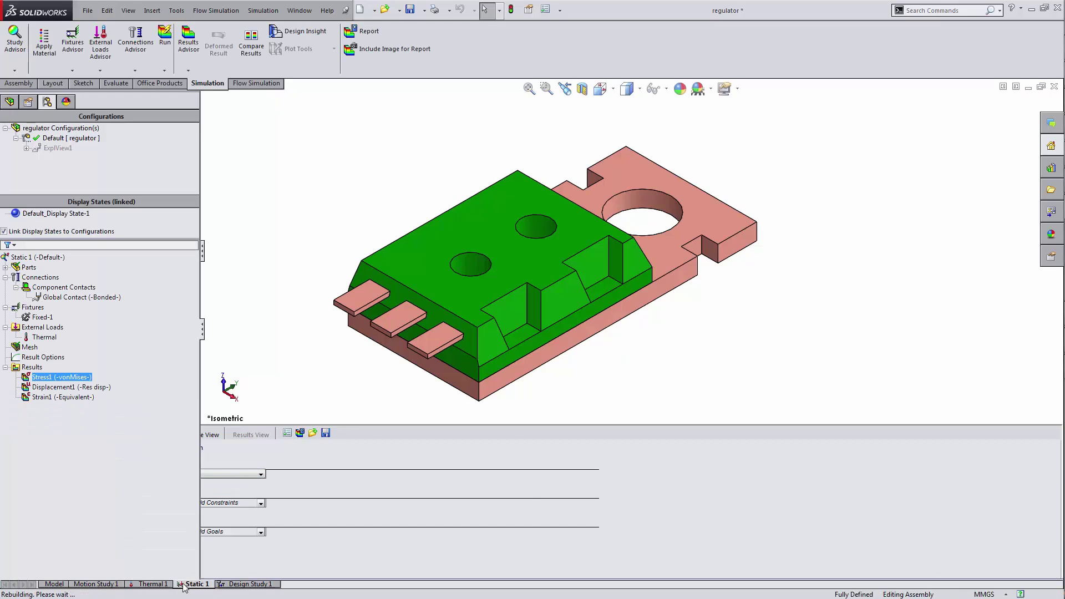
# - From the time step's Link Values, define a simulation parameter 'Thermal Step' with value 1
pyautogui.rightClick(48, 258)
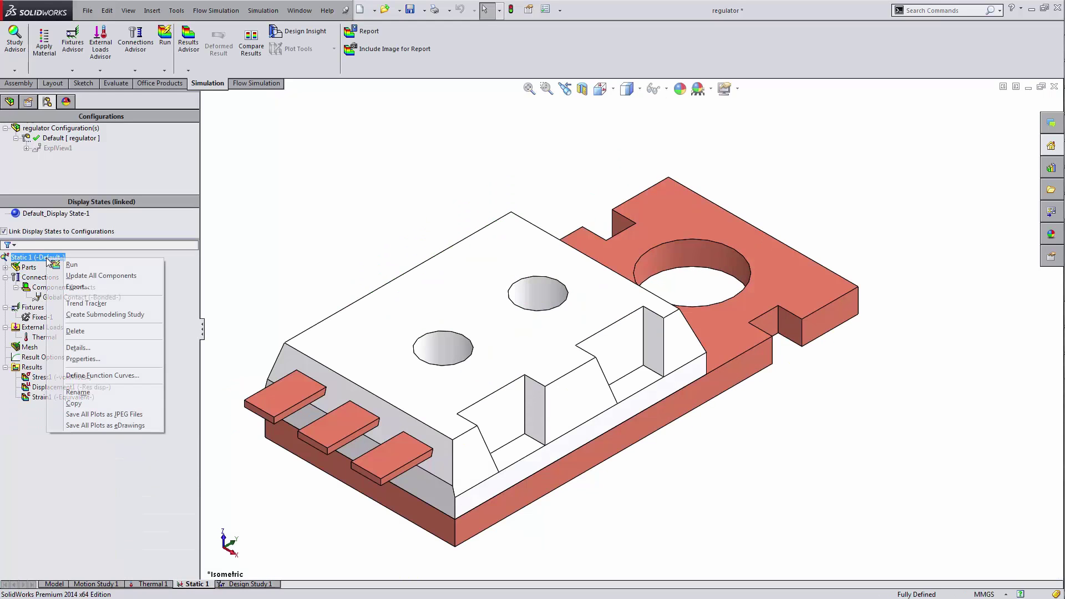
pyautogui.click(103, 358)
pyautogui.click(492, 155)
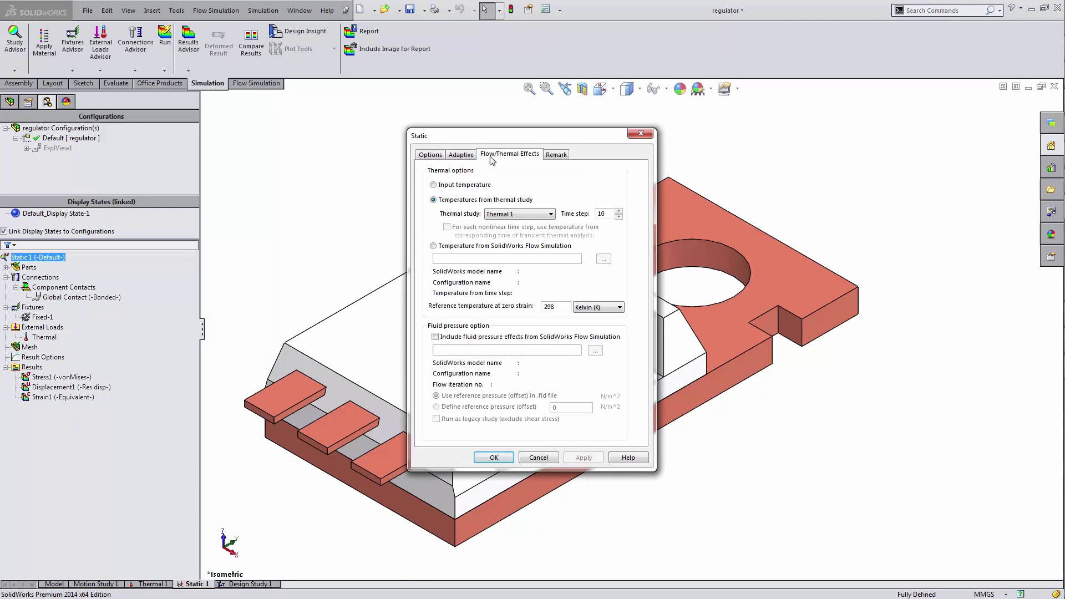
pyautogui.rightClick(612, 215)
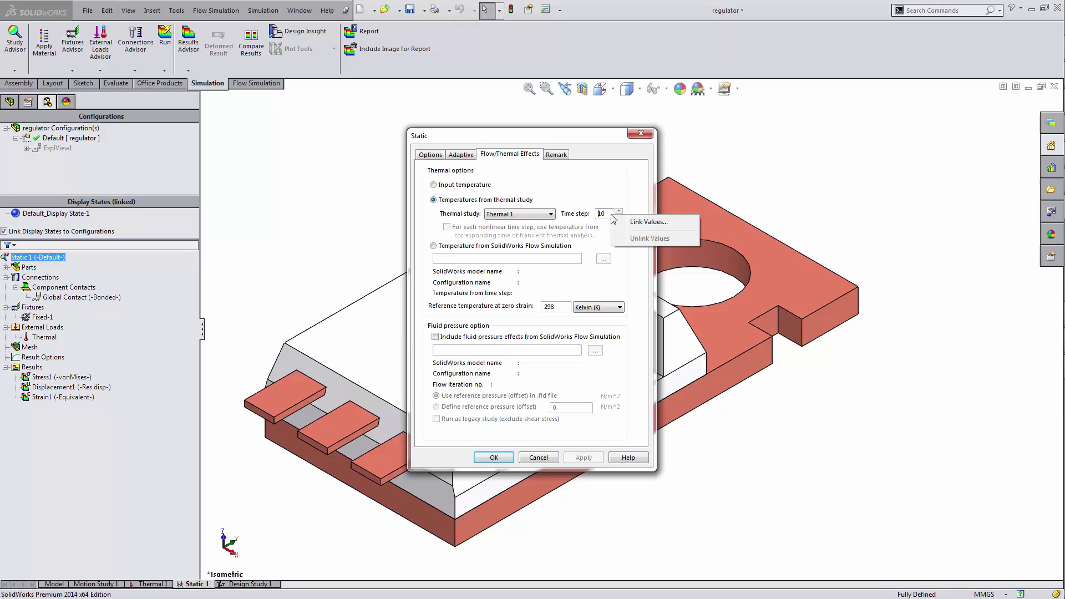
pyautogui.click(678, 225)
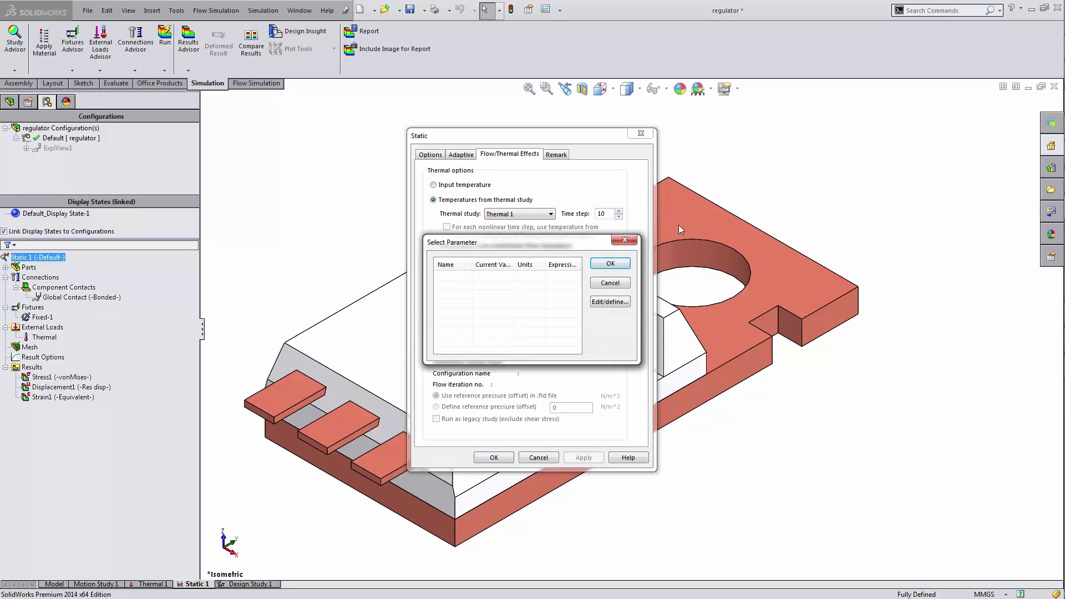
pyautogui.click(621, 301)
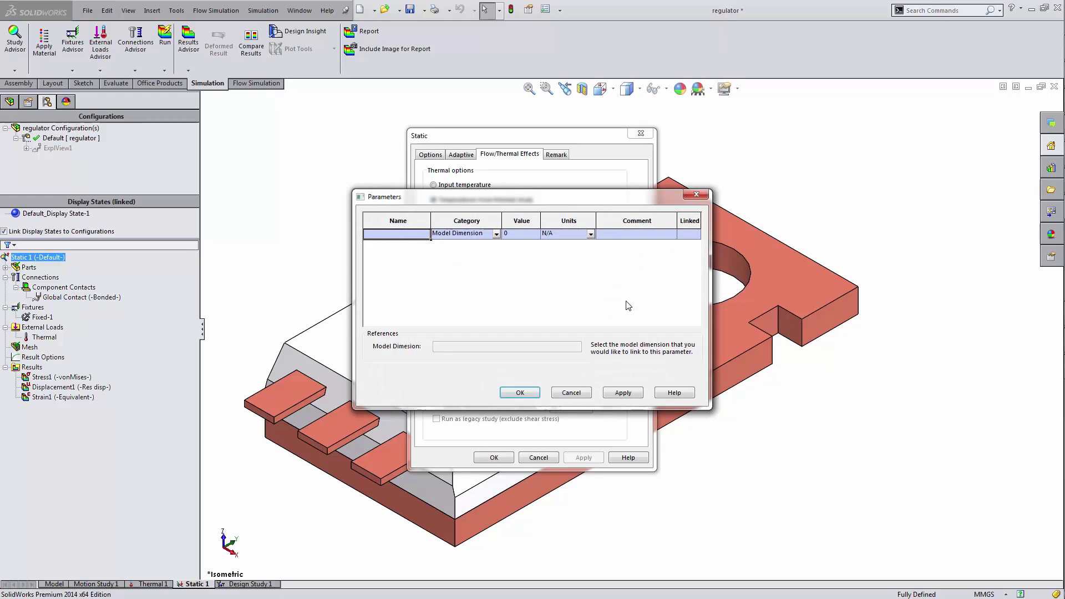
pyautogui.click(422, 235)
pyautogui.write('Thermal Step')
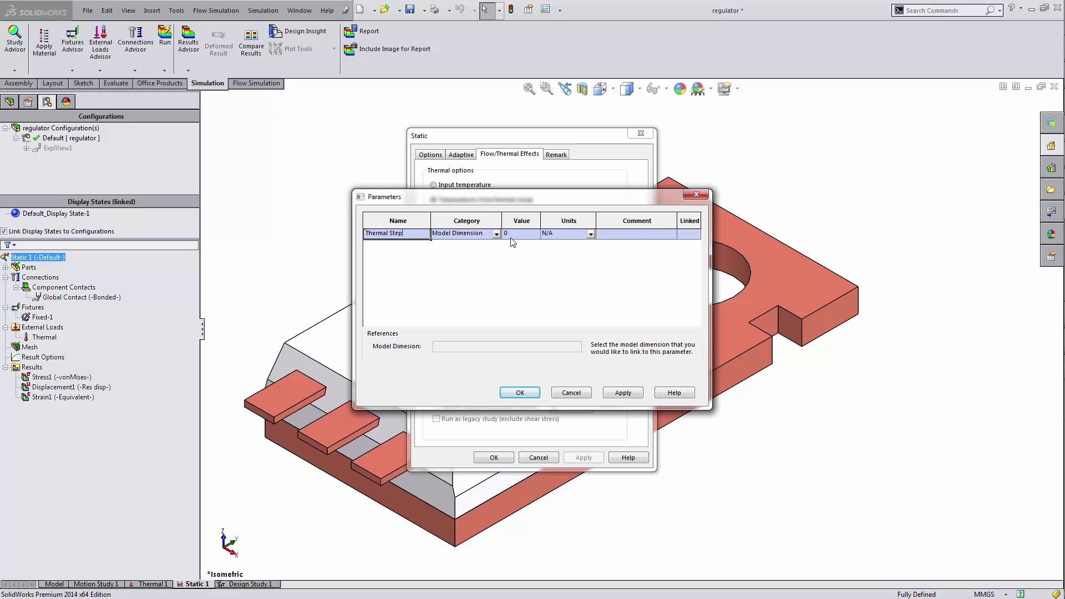
pyautogui.click(496, 235)
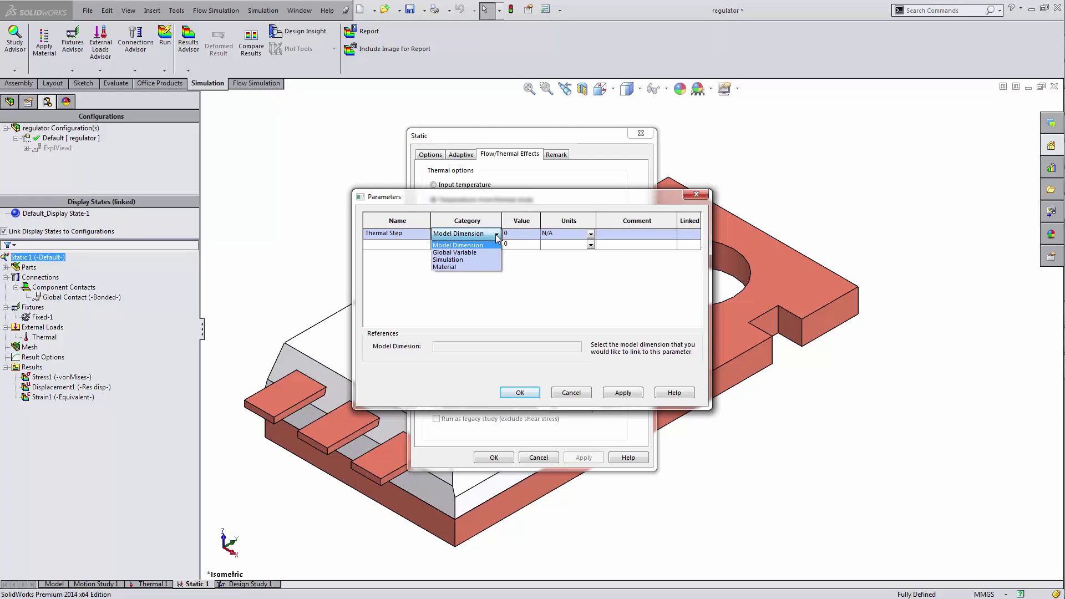
pyautogui.click(465, 260)
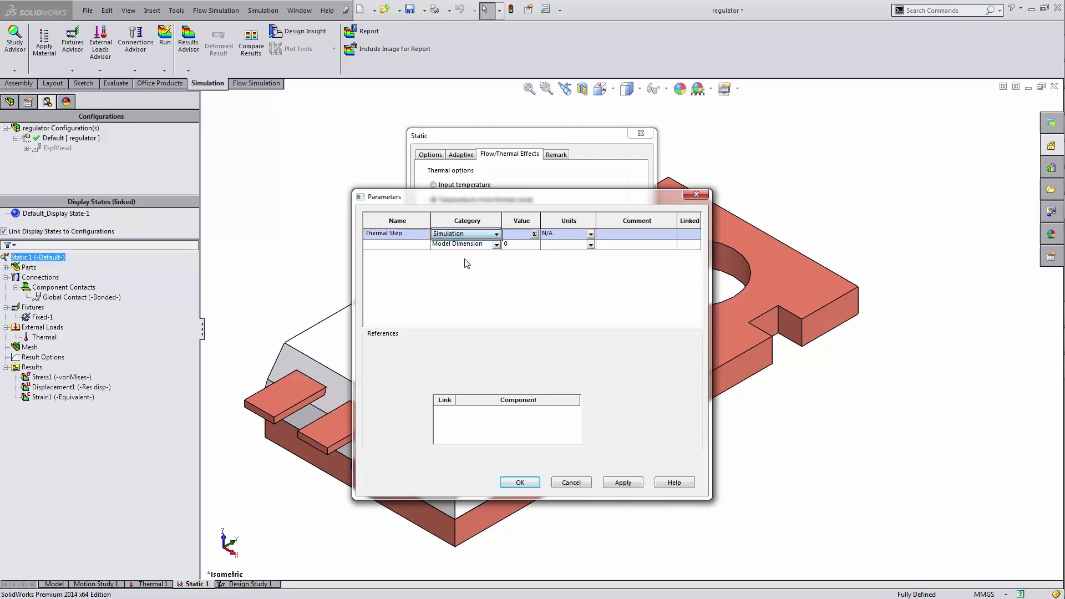
pyautogui.click(519, 234)
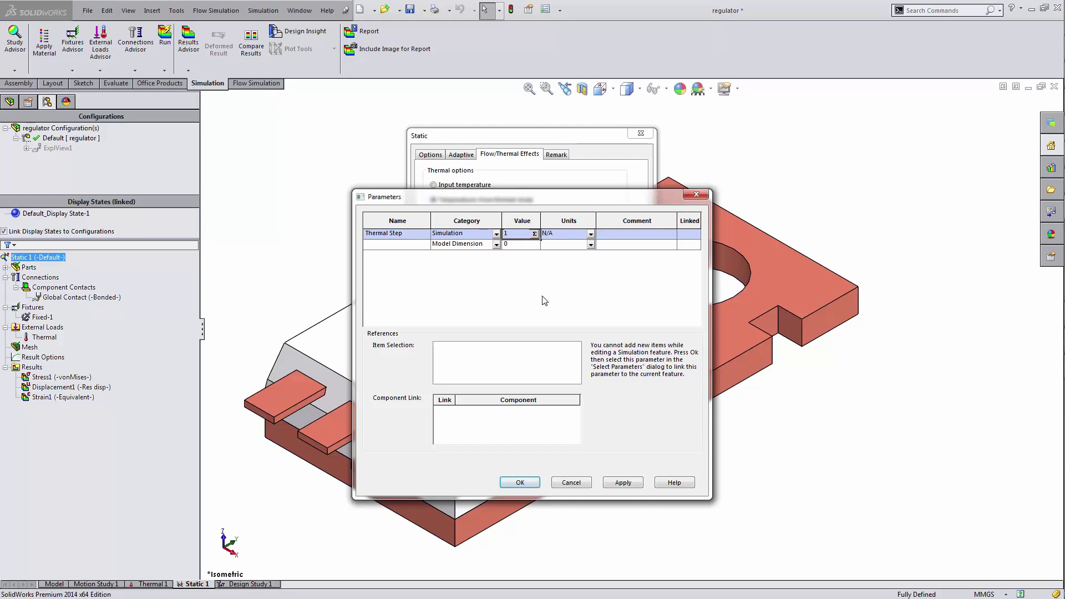
pyautogui.click(519, 482)
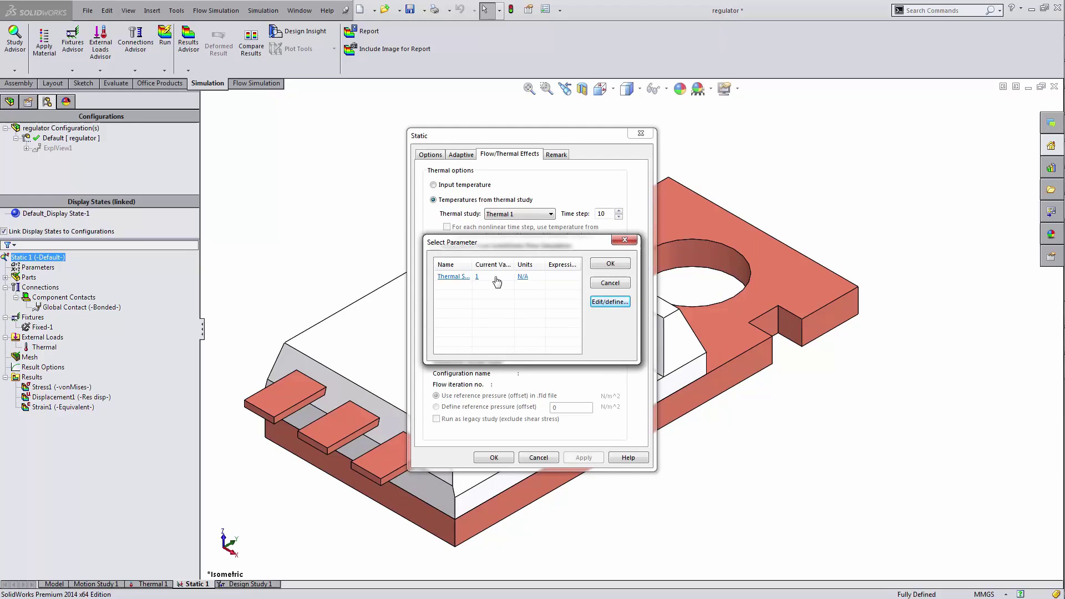
# - Link Static 1's thermal time step to the Thermal Step parameter and apply
pyautogui.click(610, 264)
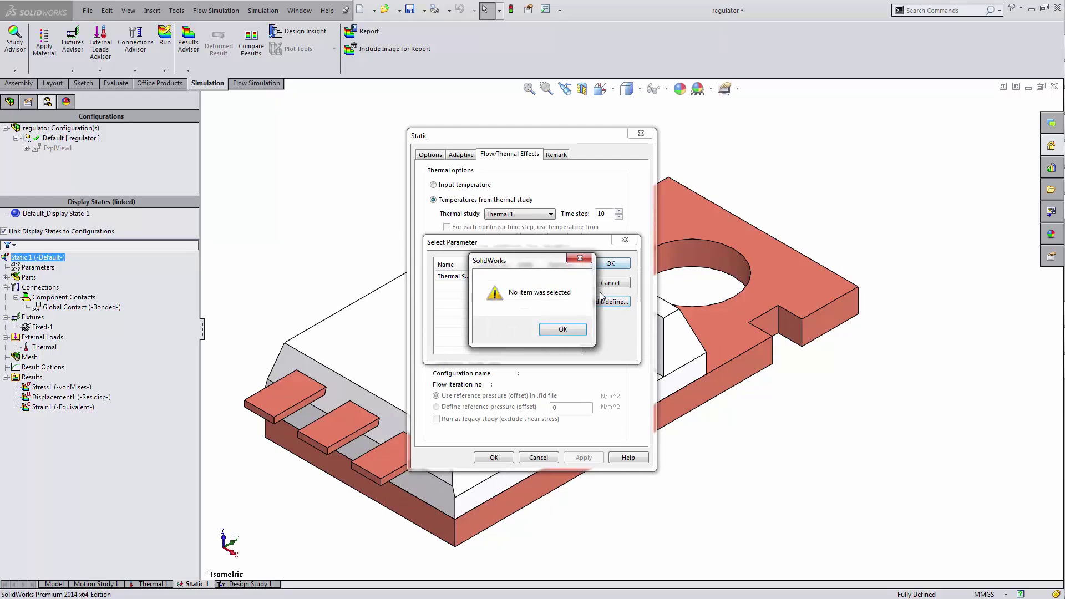
pyautogui.click(578, 328)
pyautogui.click(506, 276)
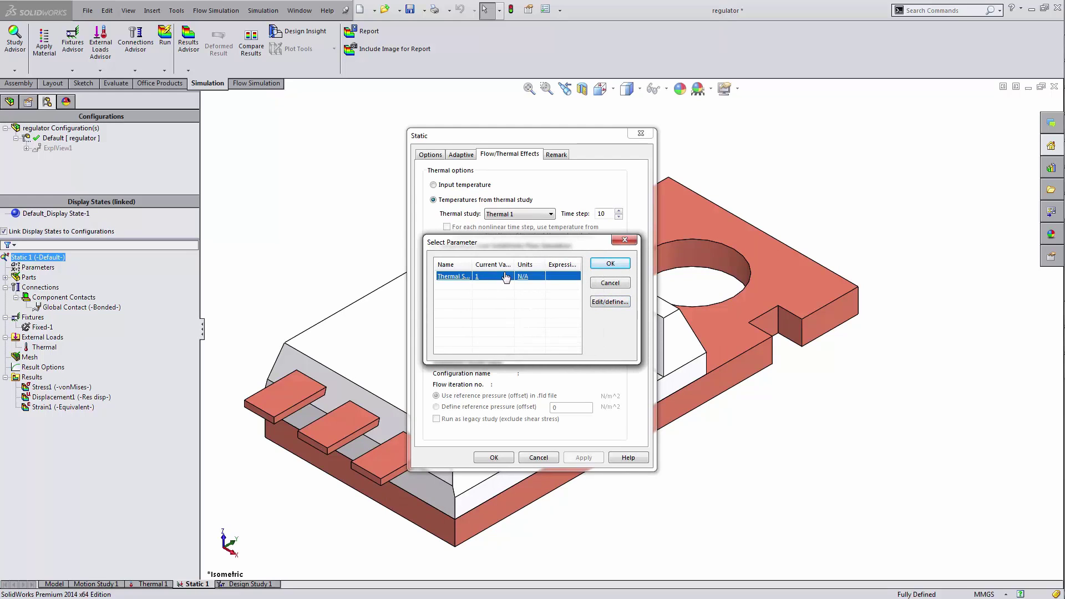
pyautogui.click(610, 264)
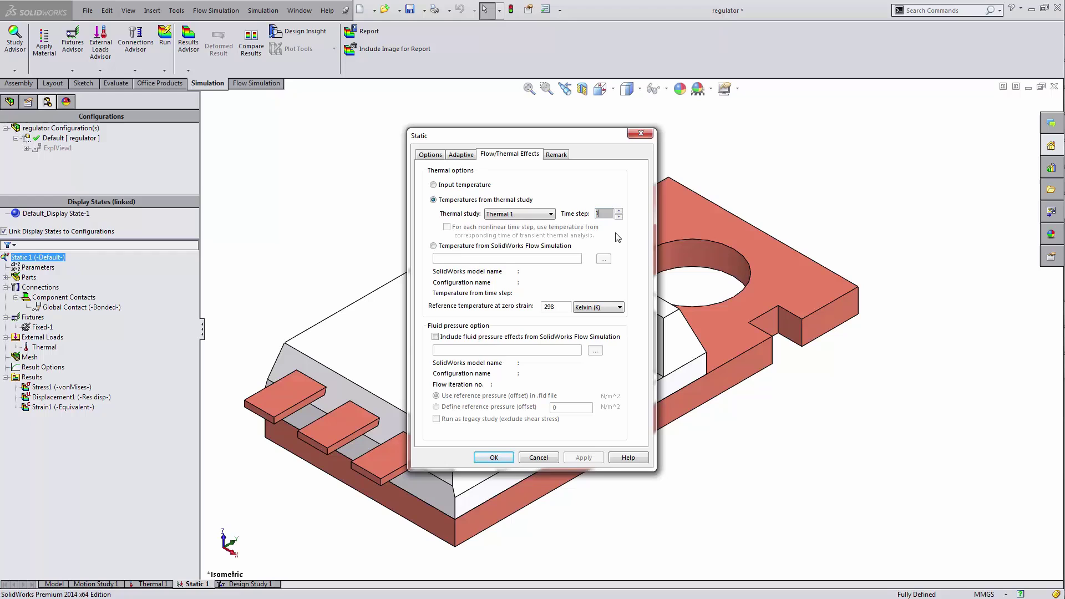
pyautogui.click(493, 457)
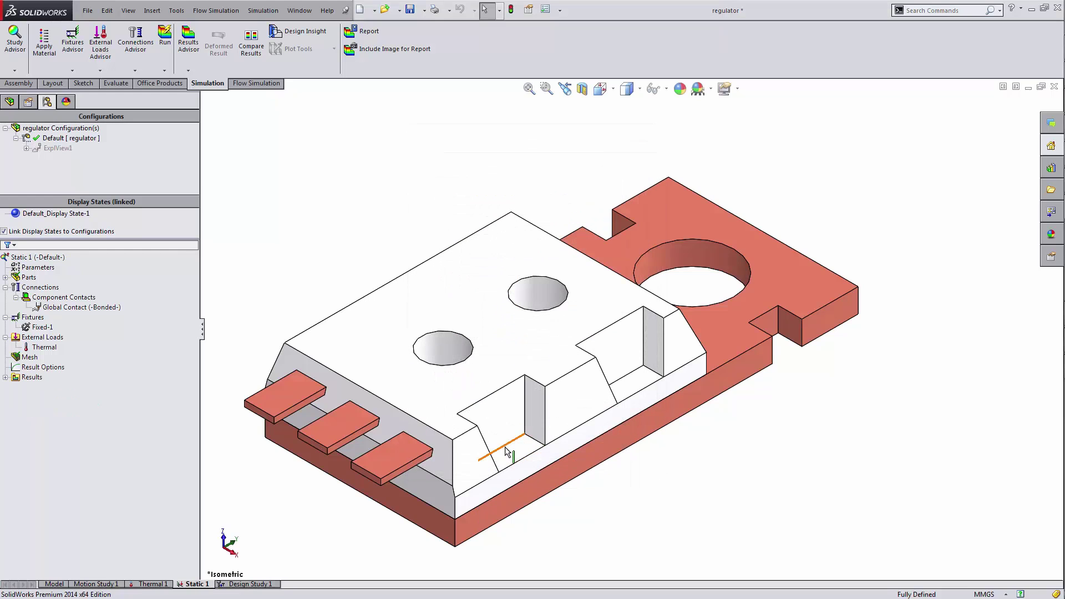
# - Add Thermal Step as a range variable from 1 to 10, step 1, and turn optimization off
pyautogui.click(259, 584)
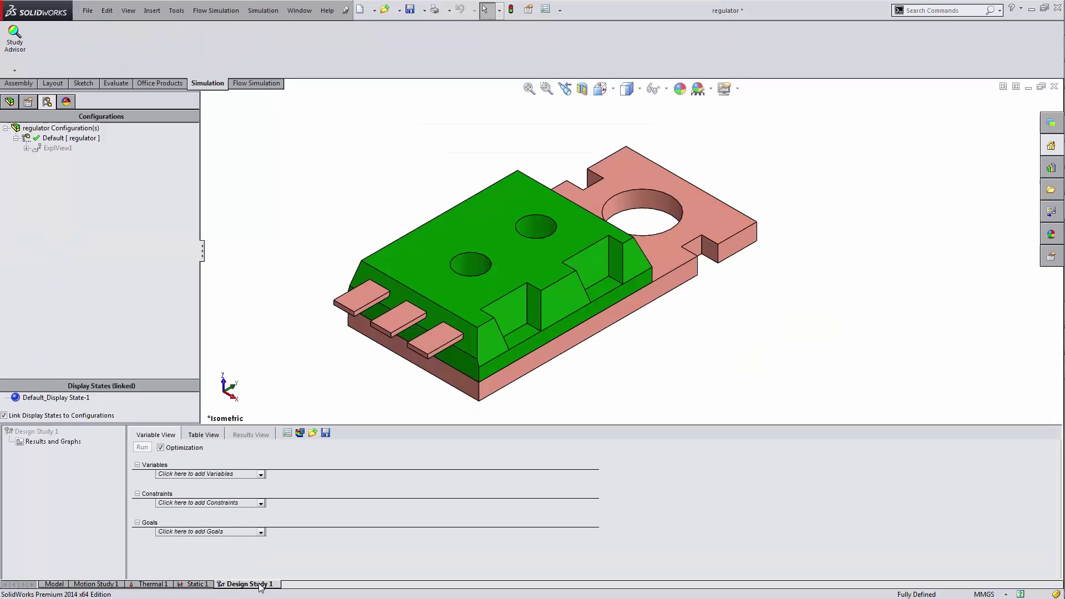
pyautogui.click(255, 474)
pyautogui.click(255, 499)
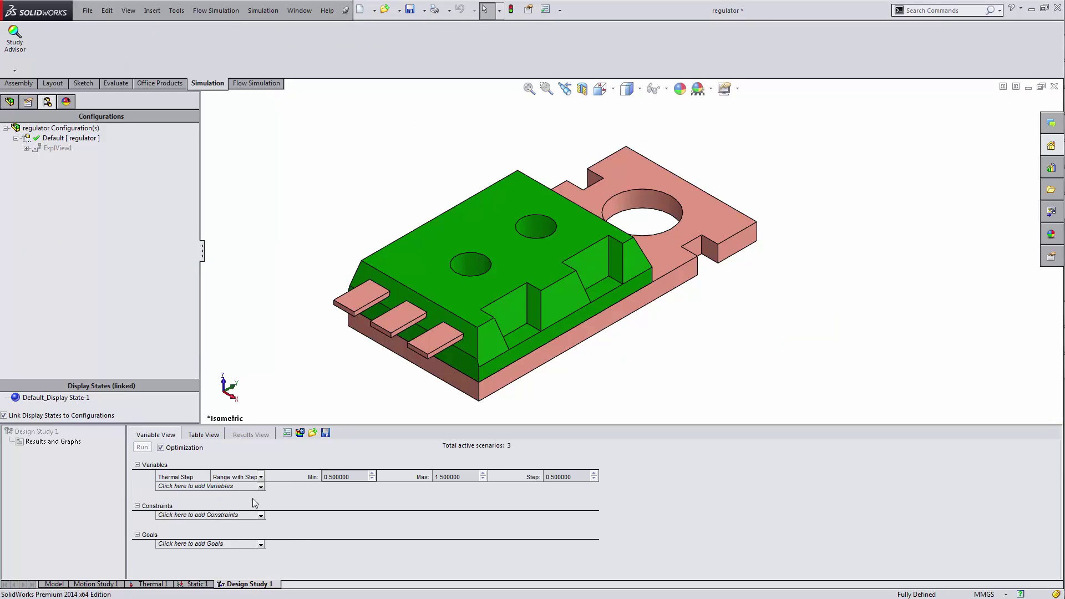
pyautogui.click(261, 476)
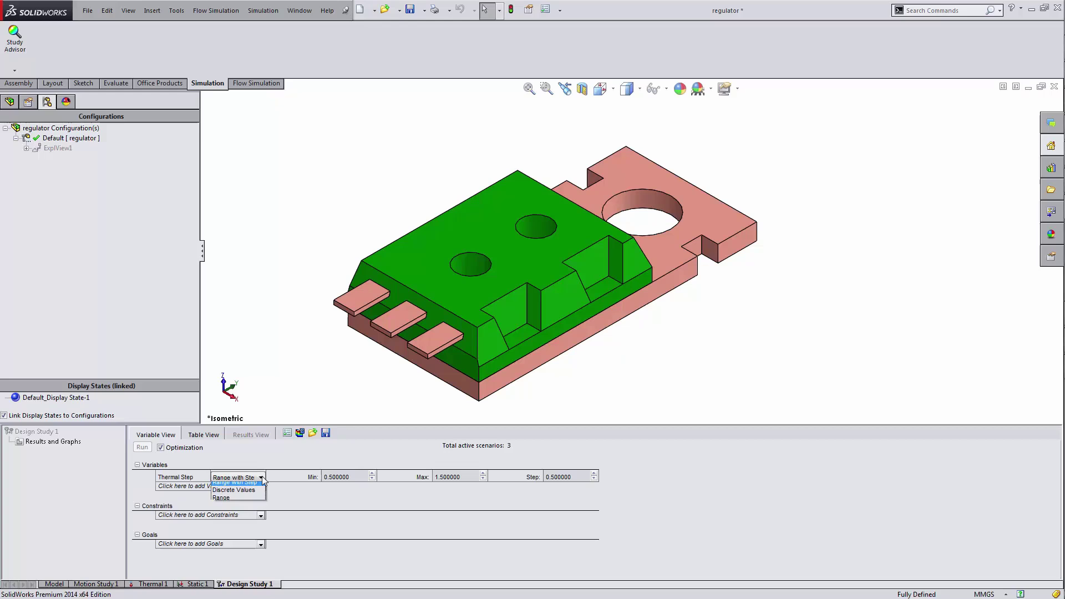
pyautogui.click(262, 477)
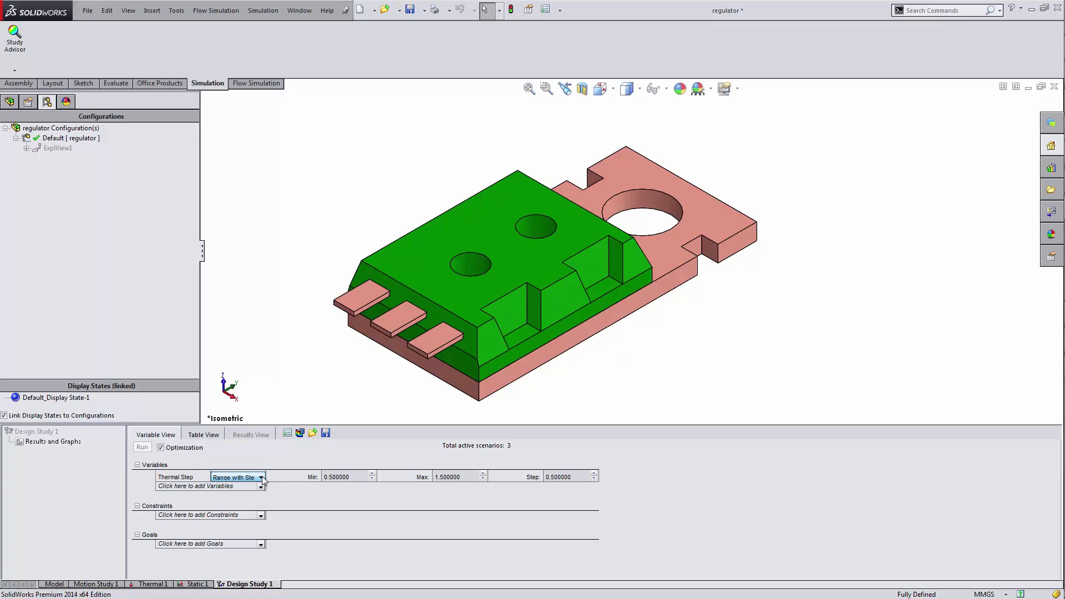
pyautogui.click(356, 474)
pyautogui.write('1')
pyautogui.click(476, 476)
pyautogui.write('10')
pyautogui.click(560, 477)
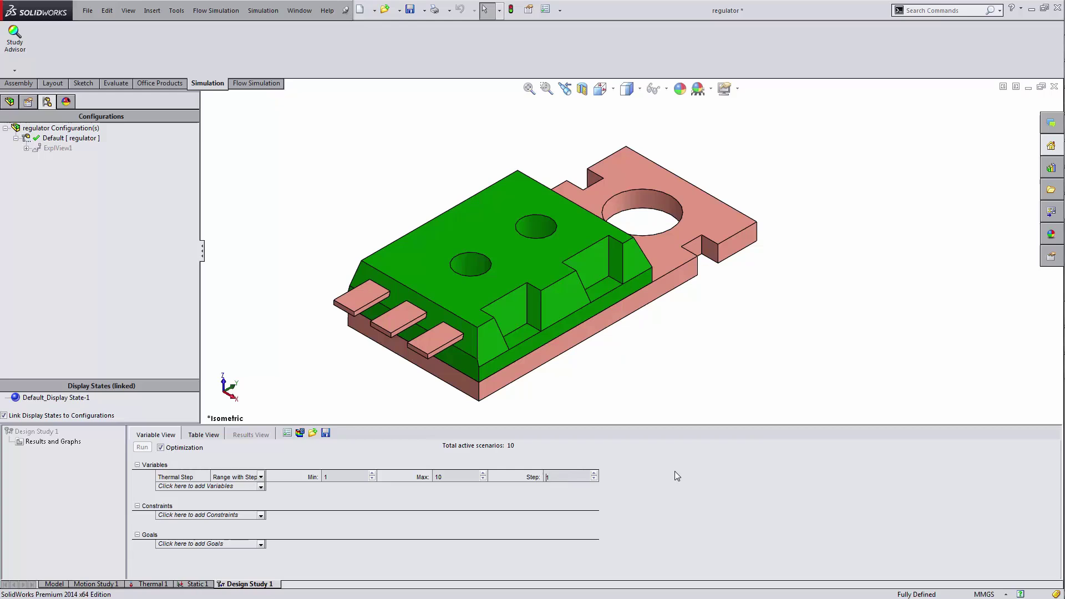
pyautogui.press('Return')
pyautogui.click(160, 447)
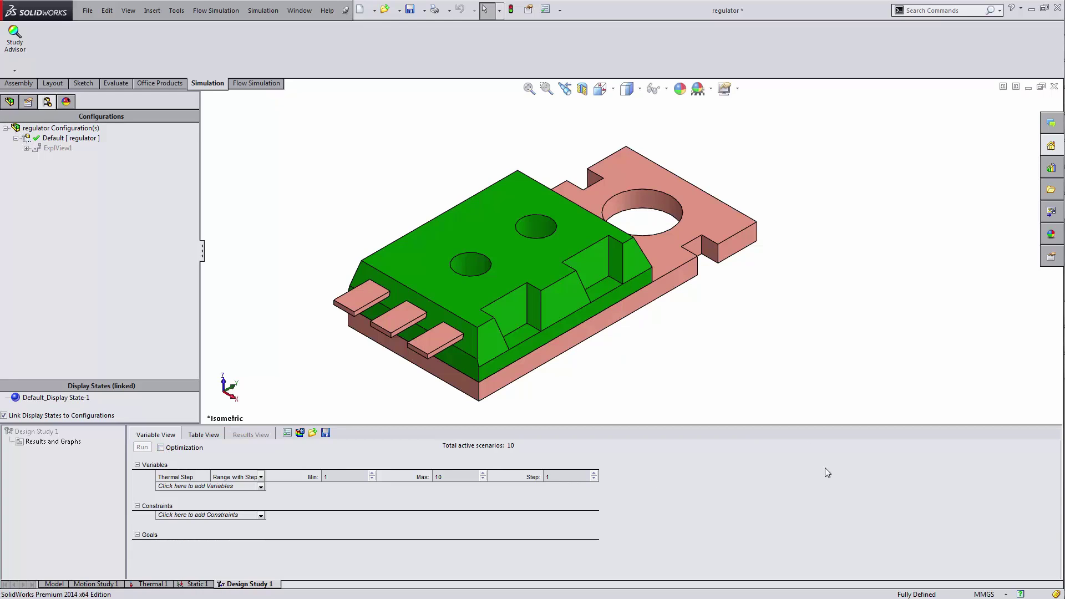
# - Add a Simulation Data sensor for max von Mises stress over a selected connector-2 vertex
pyautogui.click(260, 515)
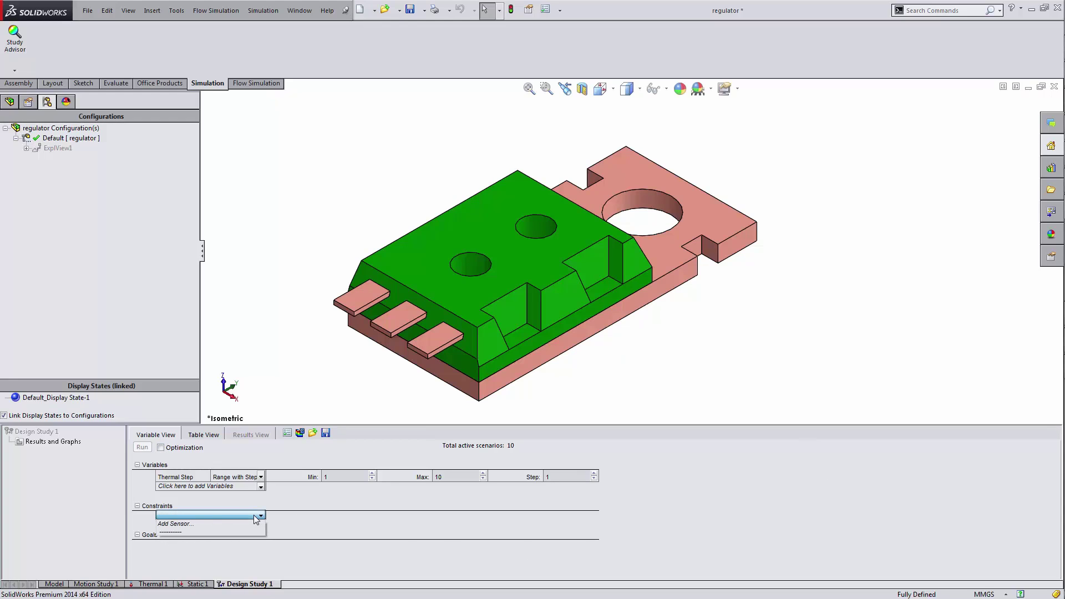
pyautogui.click(254, 524)
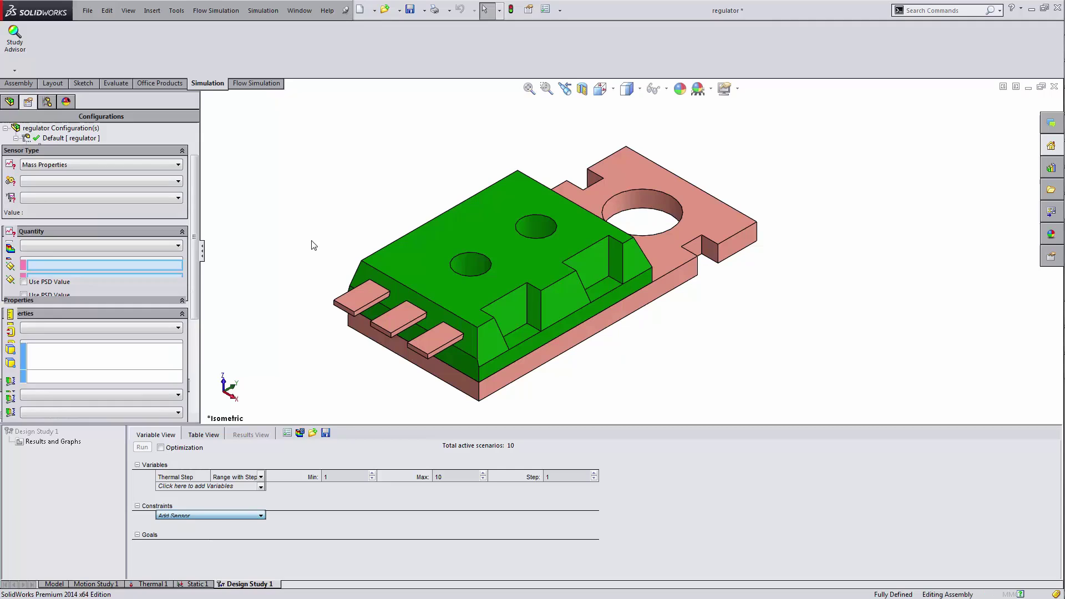
pyautogui.click(158, 165)
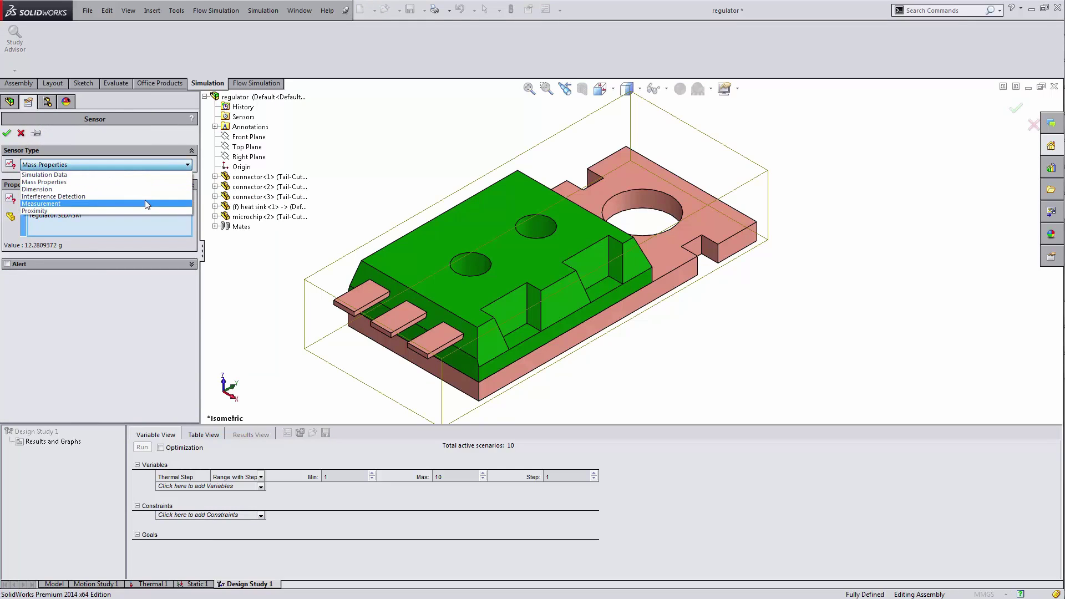
pyautogui.click(144, 170)
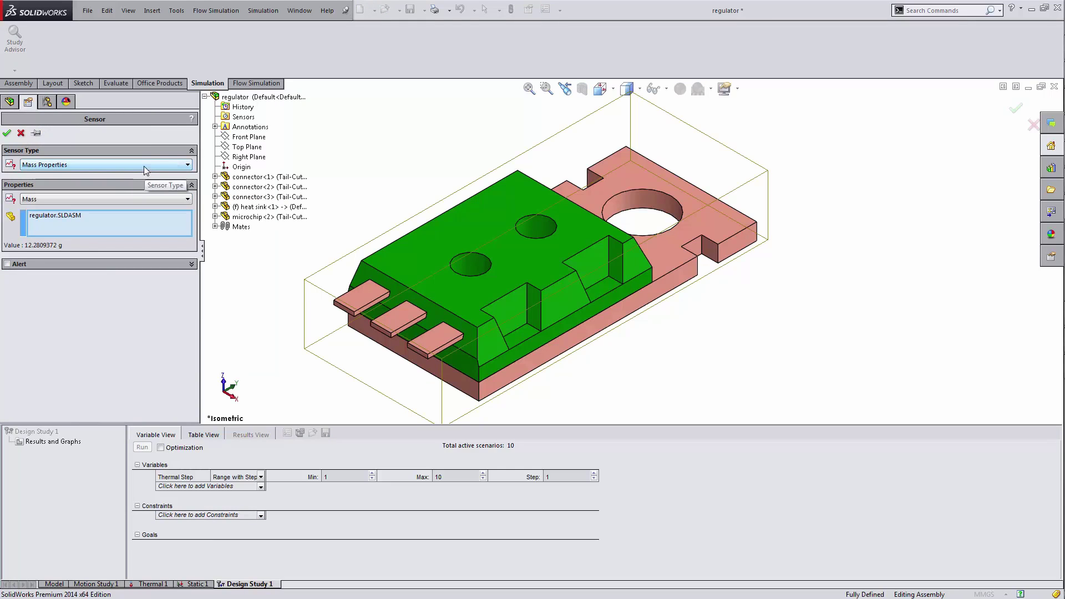
pyautogui.click(144, 166)
pyautogui.click(139, 175)
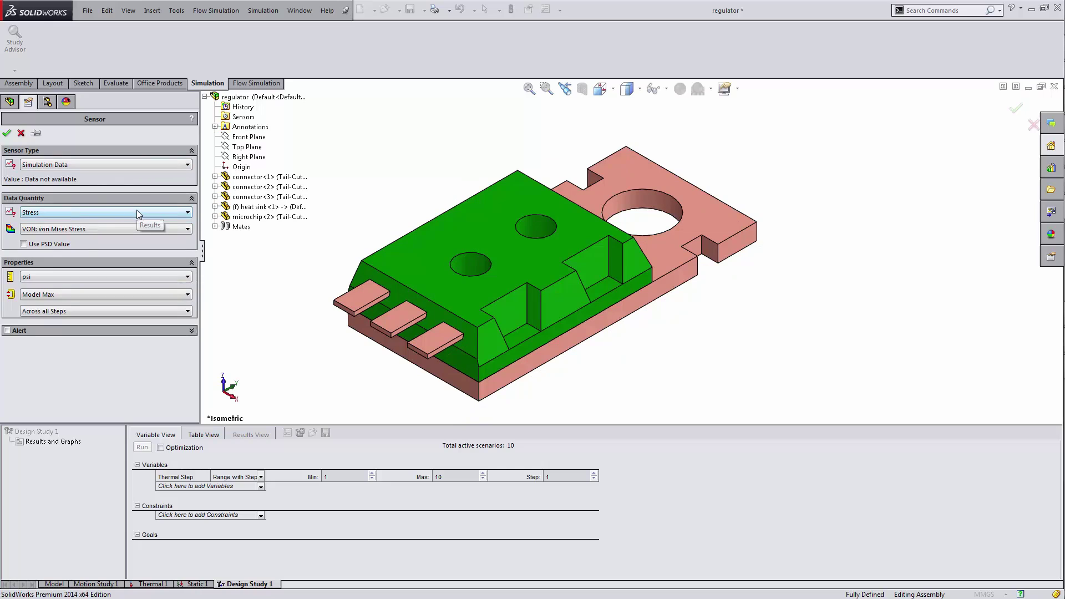
pyautogui.click(92, 294)
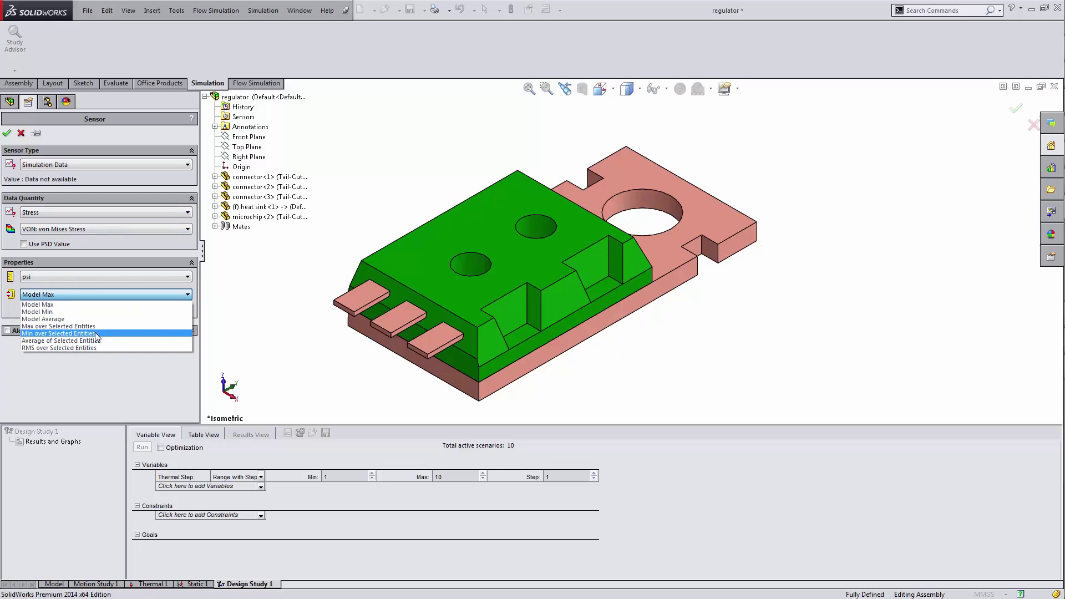
pyautogui.click(83, 327)
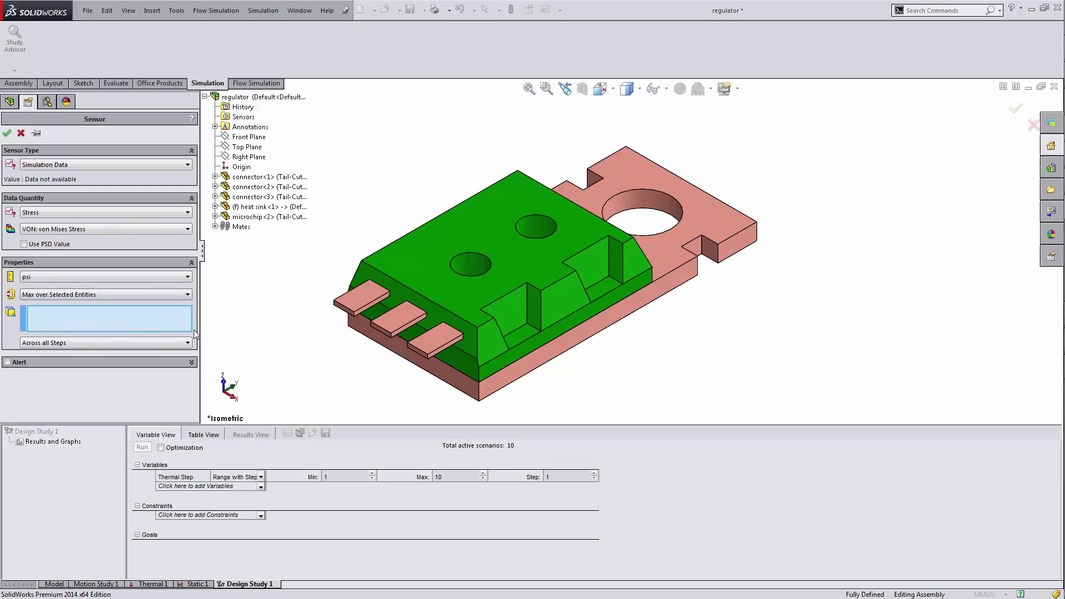
pyautogui.click(391, 332)
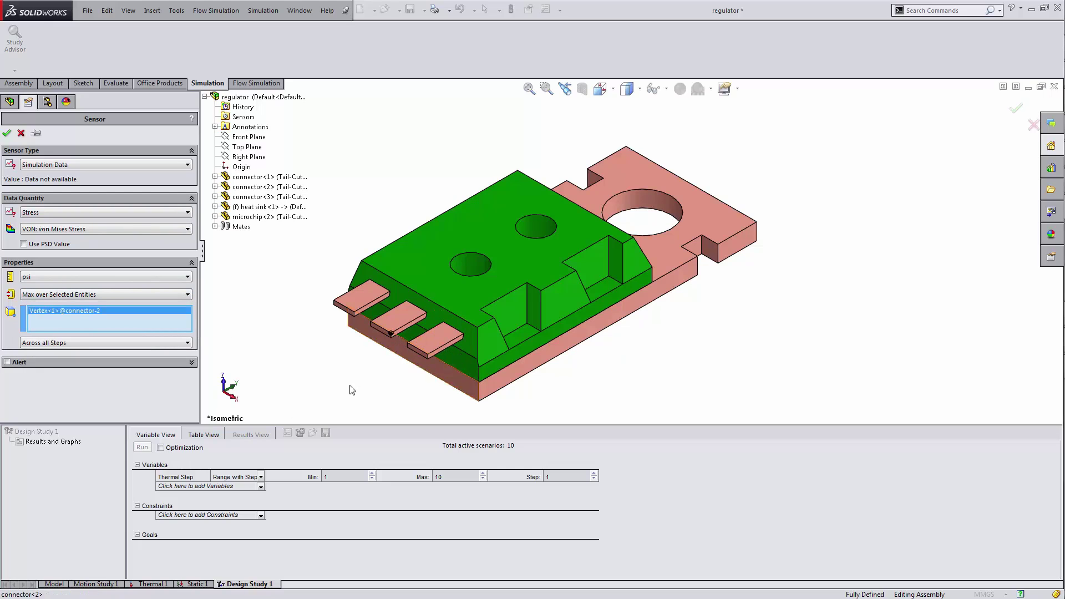
# - Set the Stress1 constraint to Monitor Only in Static 1 and run all scenarios
pyautogui.click(6, 133)
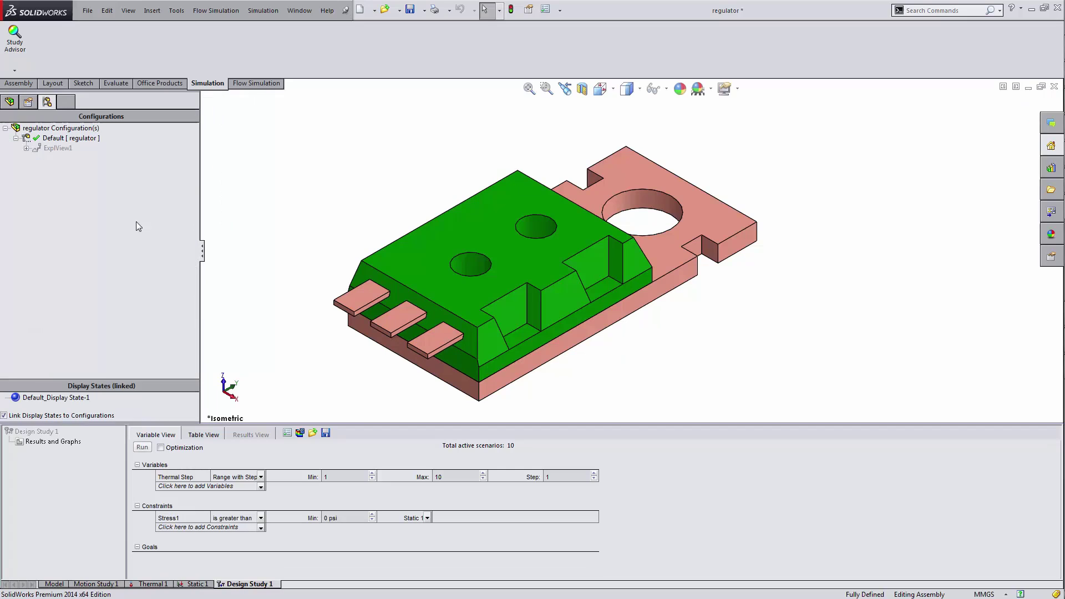
pyautogui.click(260, 518)
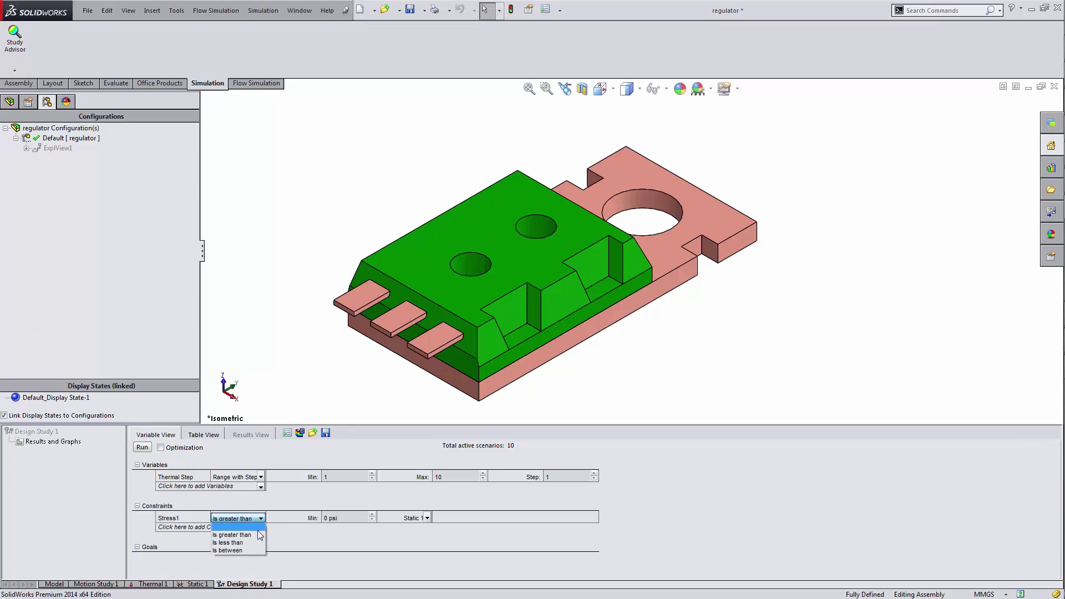
pyautogui.click(233, 526)
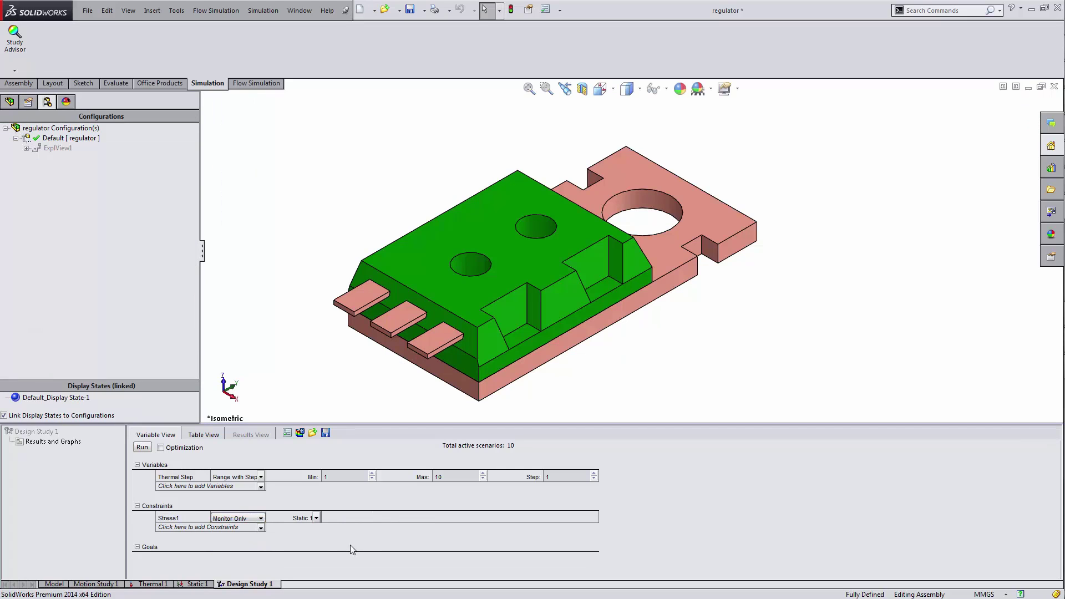
pyautogui.click(315, 518)
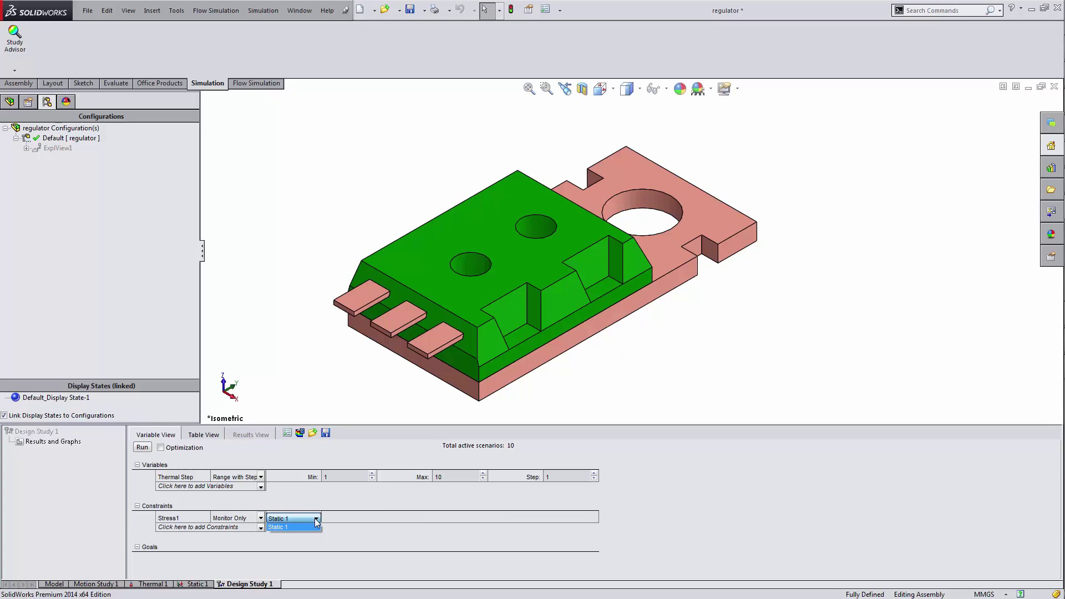
pyautogui.click(316, 522)
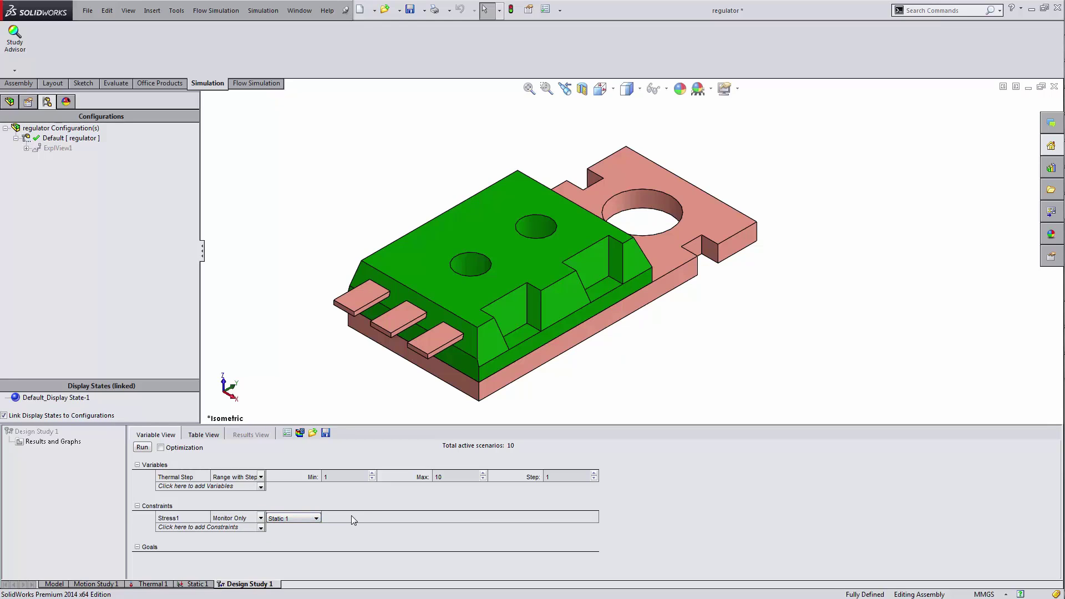
pyautogui.click(147, 448)
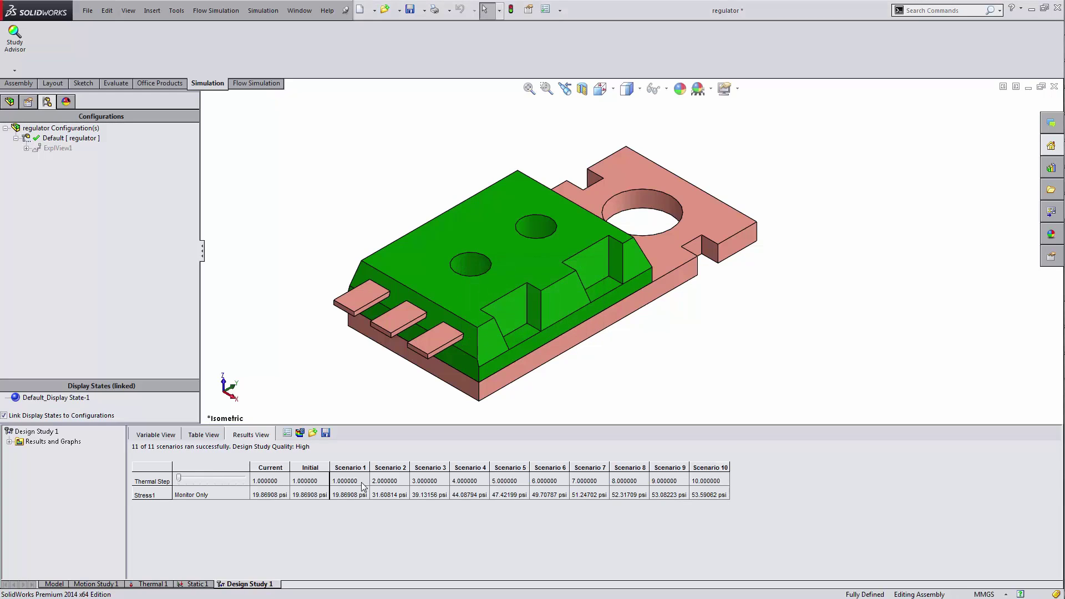
# - Make Scenario 4 (Thermal Step 4, 44.08794 psi) current and select Stress1 under Results and Graphs
pyautogui.click(346, 469)
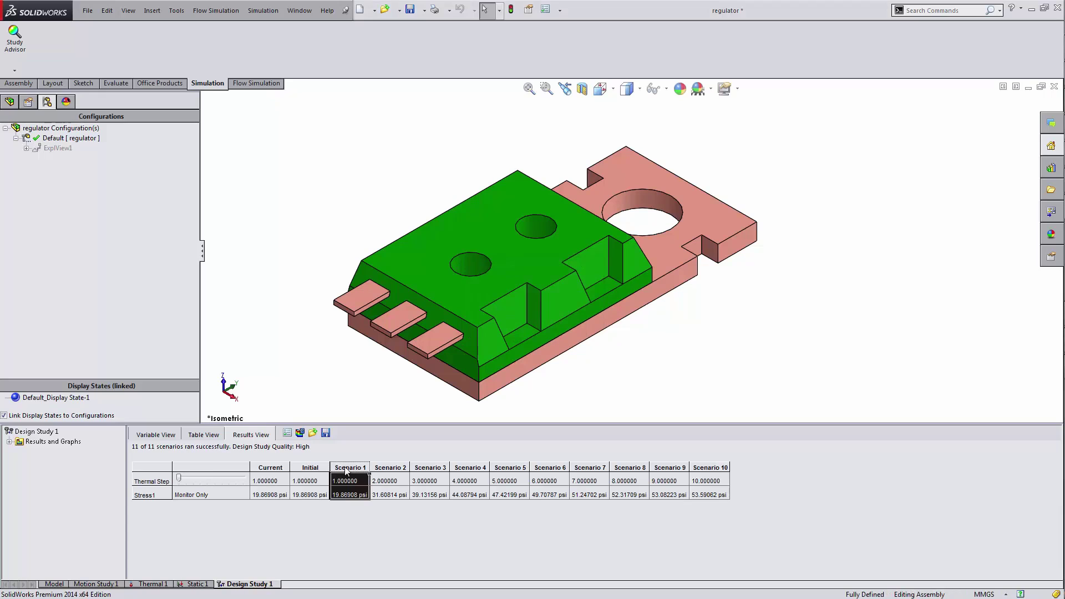
pyautogui.doubleClick(16, 442)
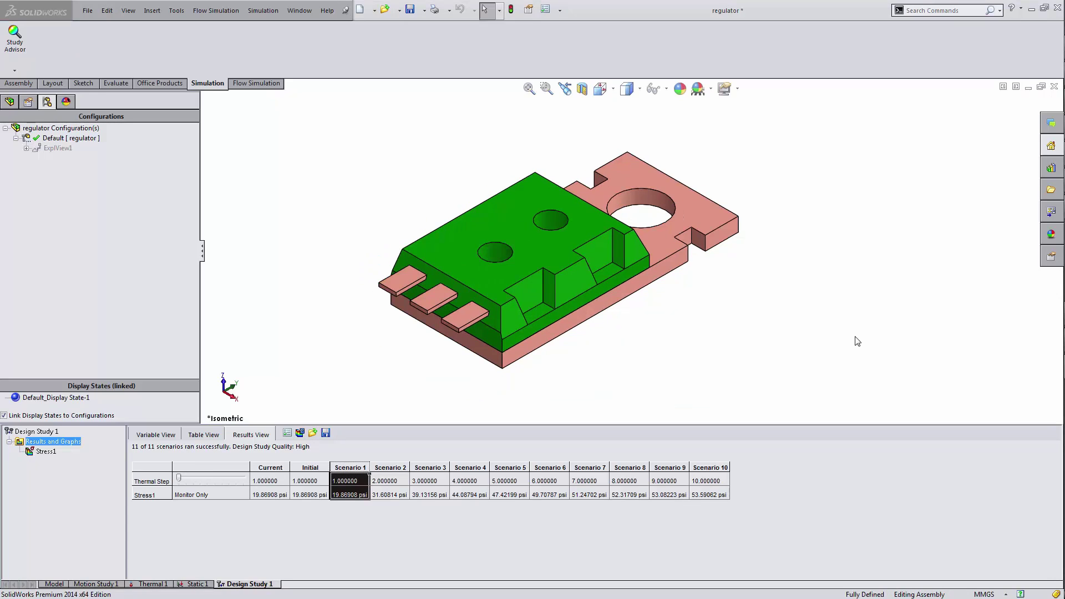
pyautogui.click(475, 470)
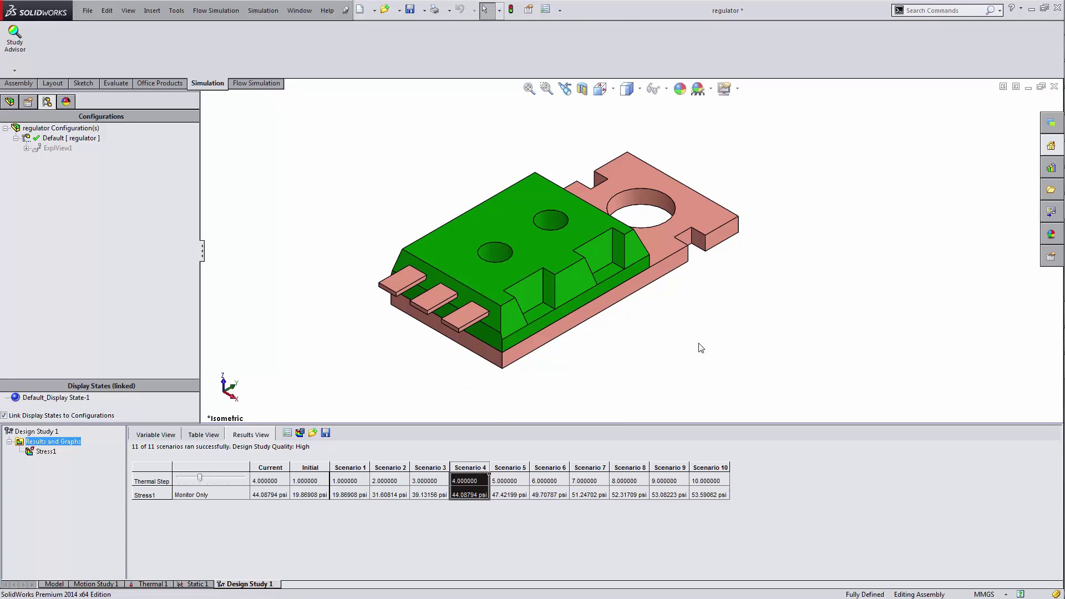
pyautogui.click(45, 453)
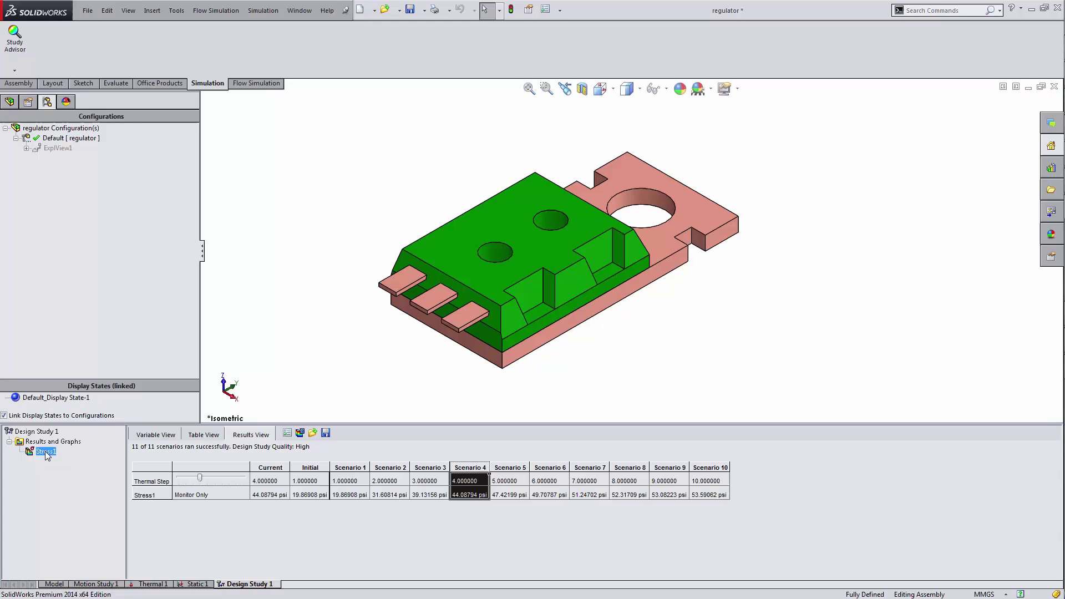
# - Define a design history graph under Design Study 1's Results and Graphs
pyautogui.rightClick(54, 444)
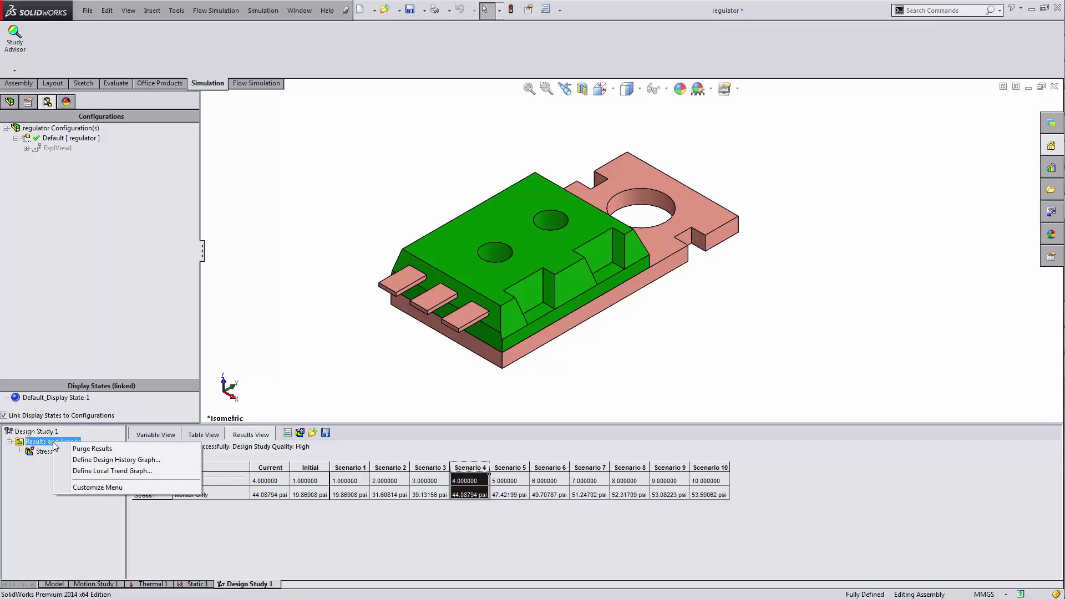
pyautogui.click(178, 463)
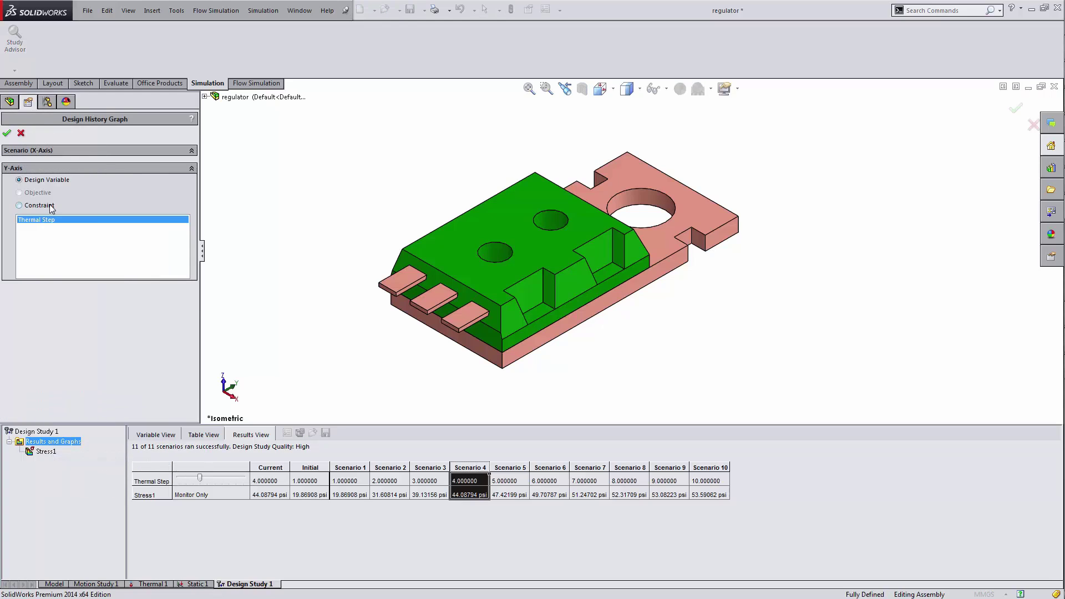
pyautogui.click(7, 133)
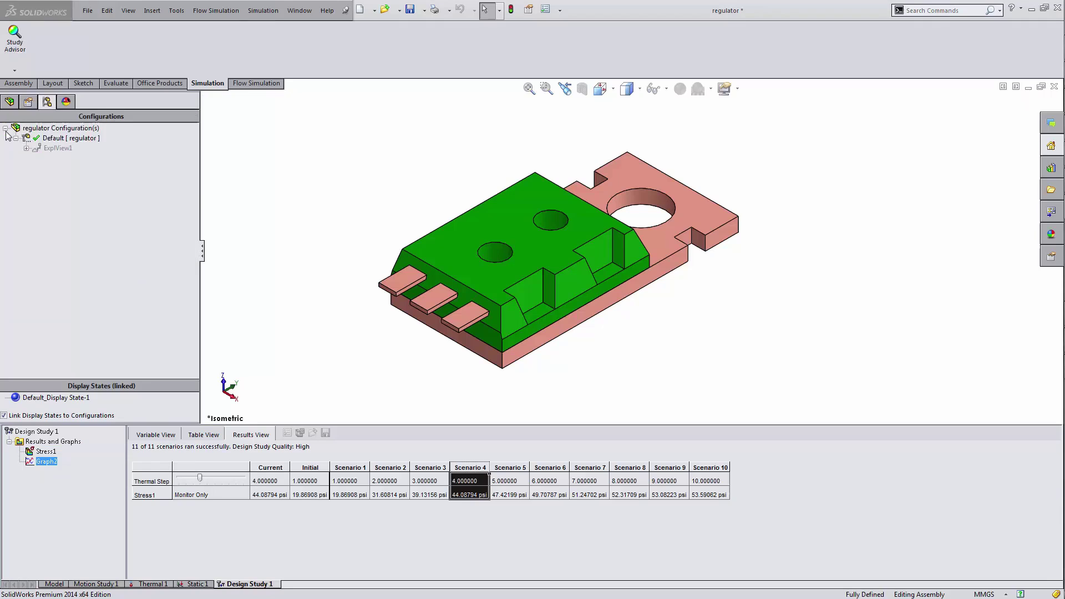